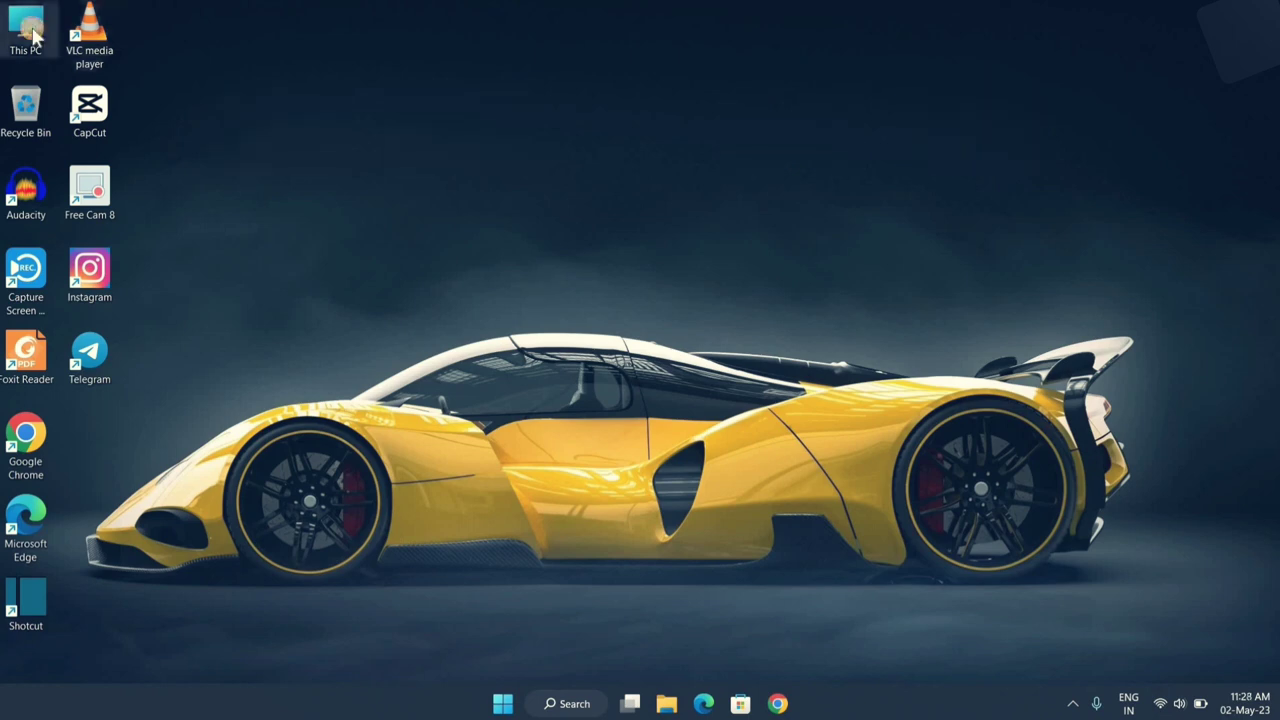
View the device and Windows specifications in This PC's properties and close them
key(shift+F10)
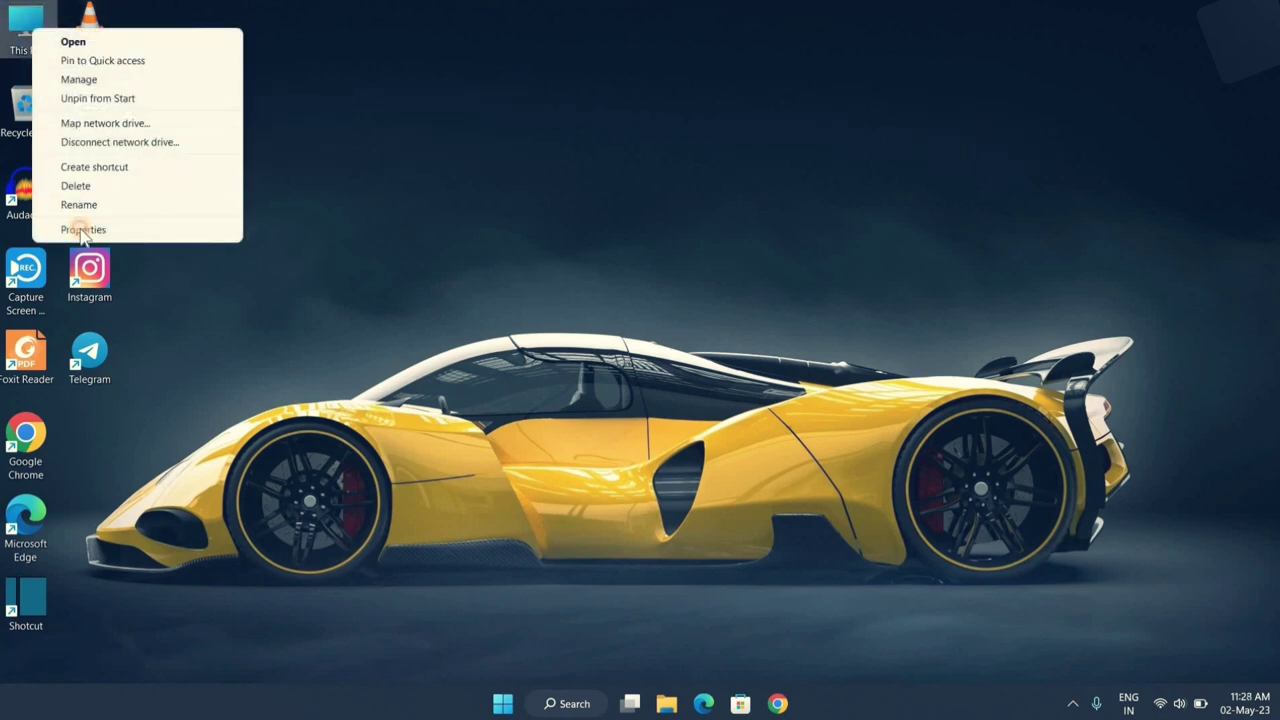
click(204, 231)
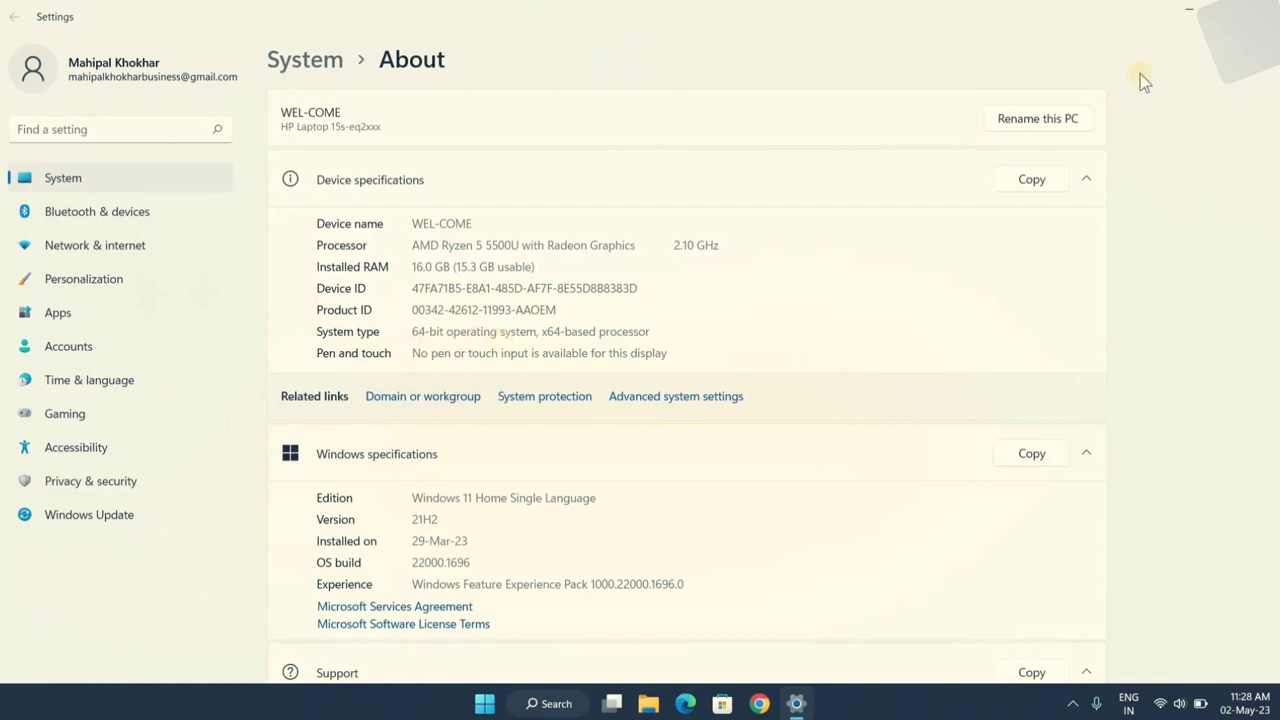
click(1256, 12)
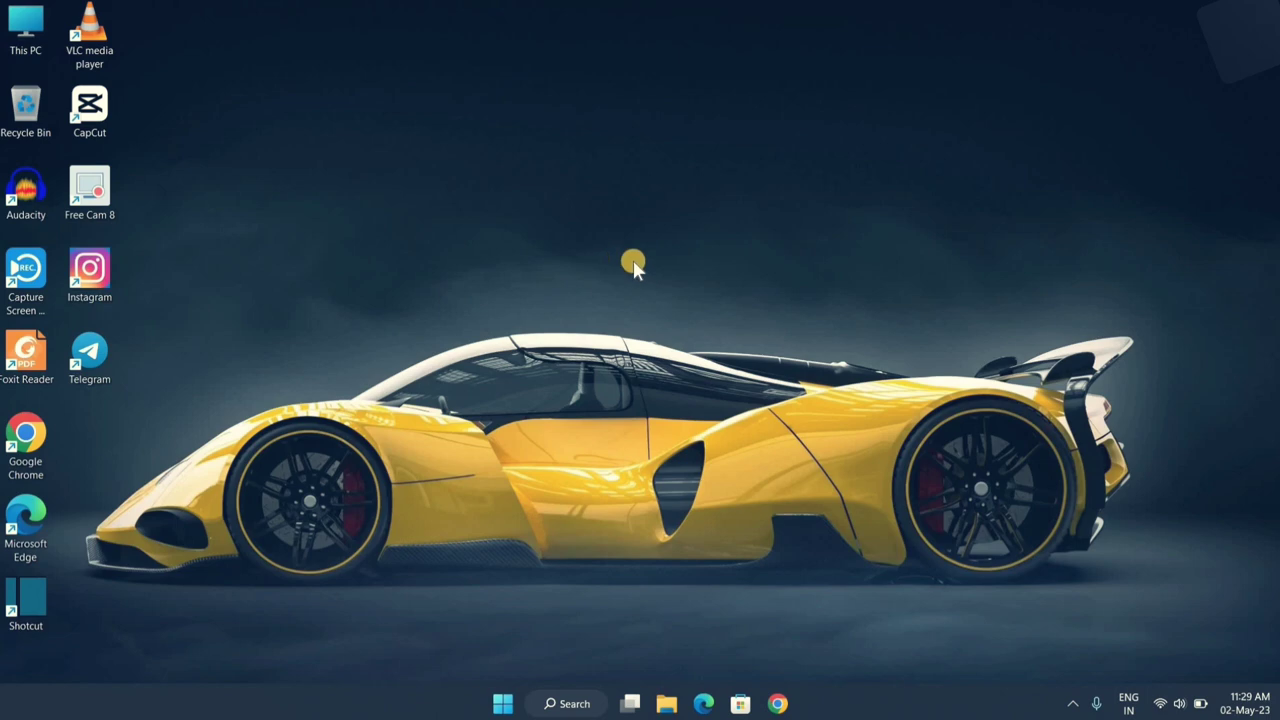
Switch to Microsoft Store and look through the full list of top free apps
key(super)
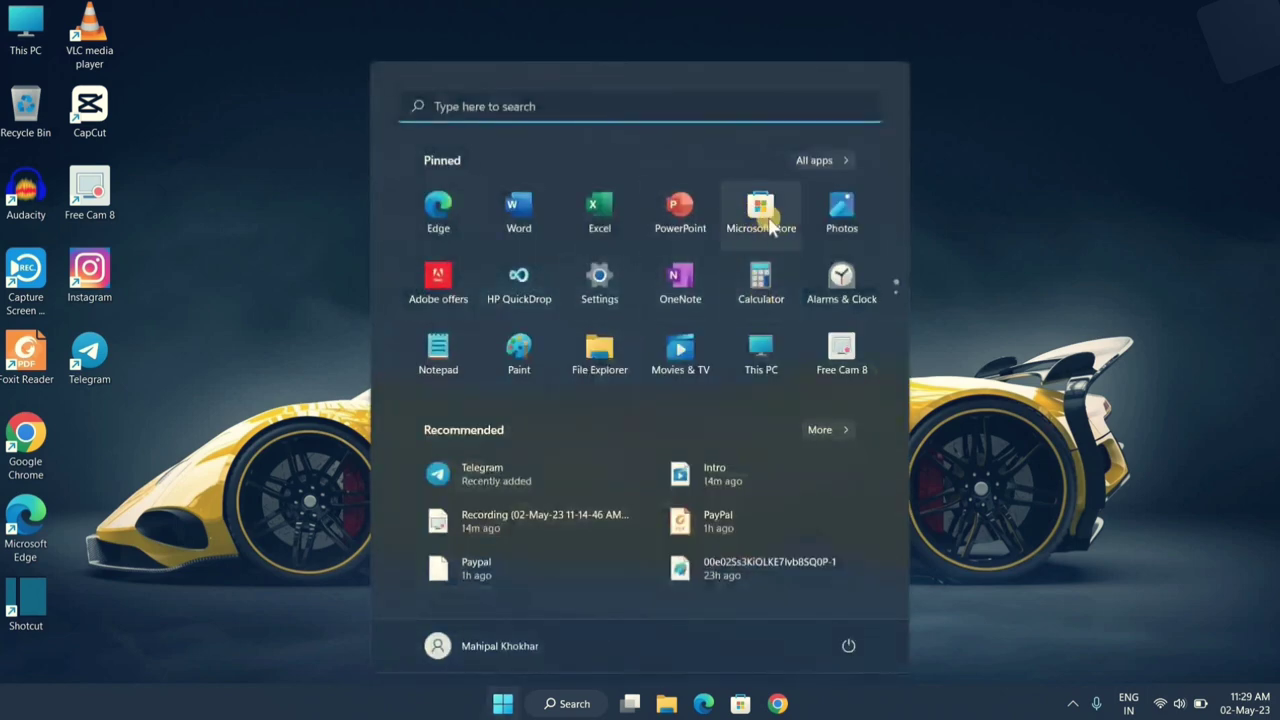
click(758, 226)
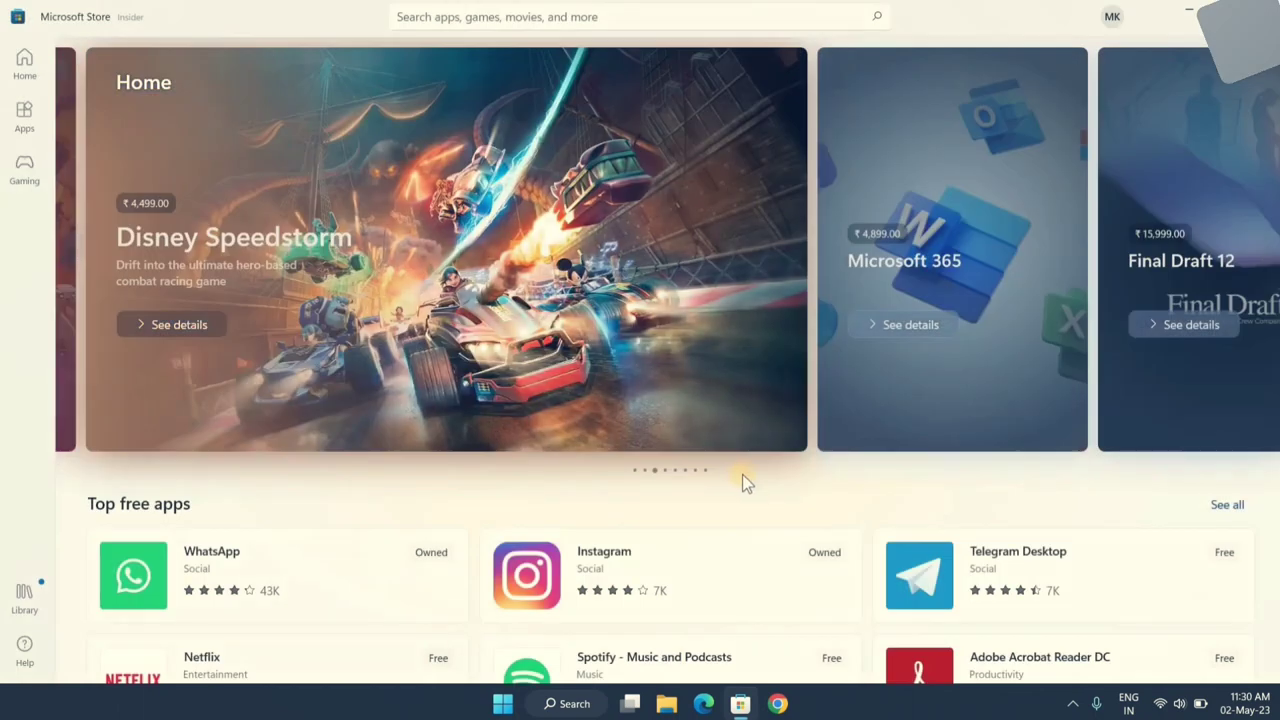
scroll(600, 480, down, 3)
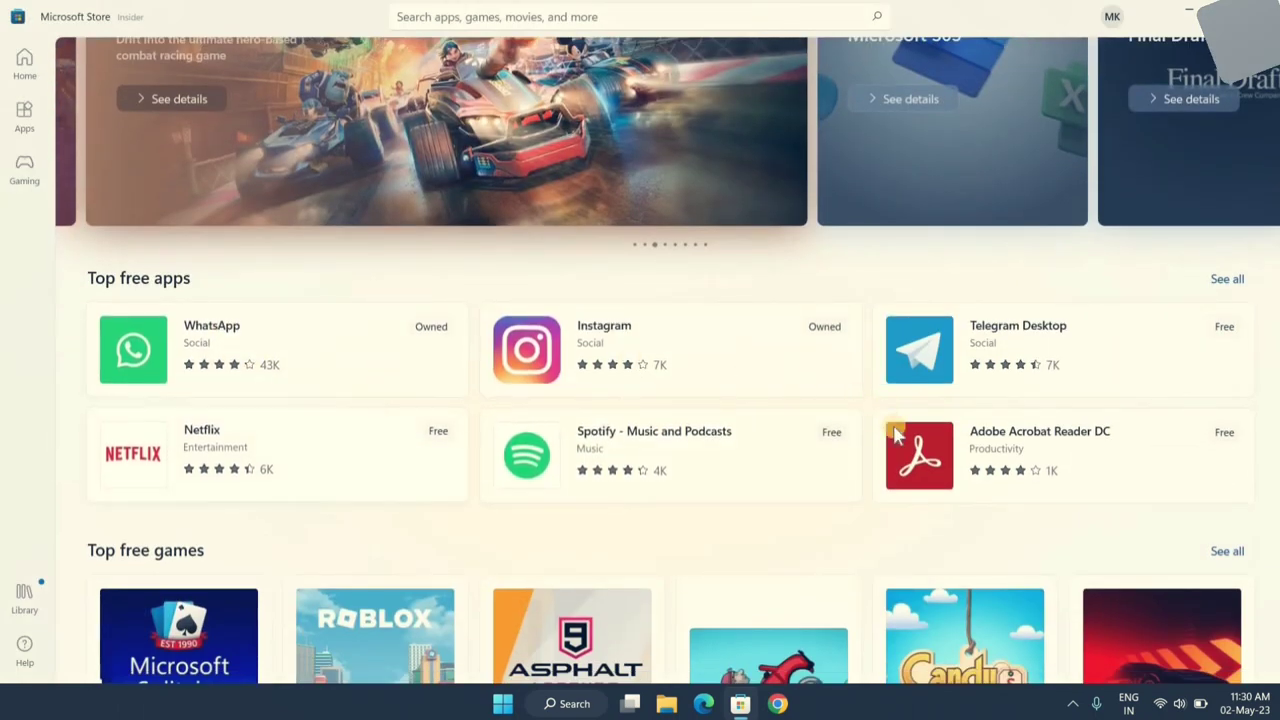
click(1227, 282)
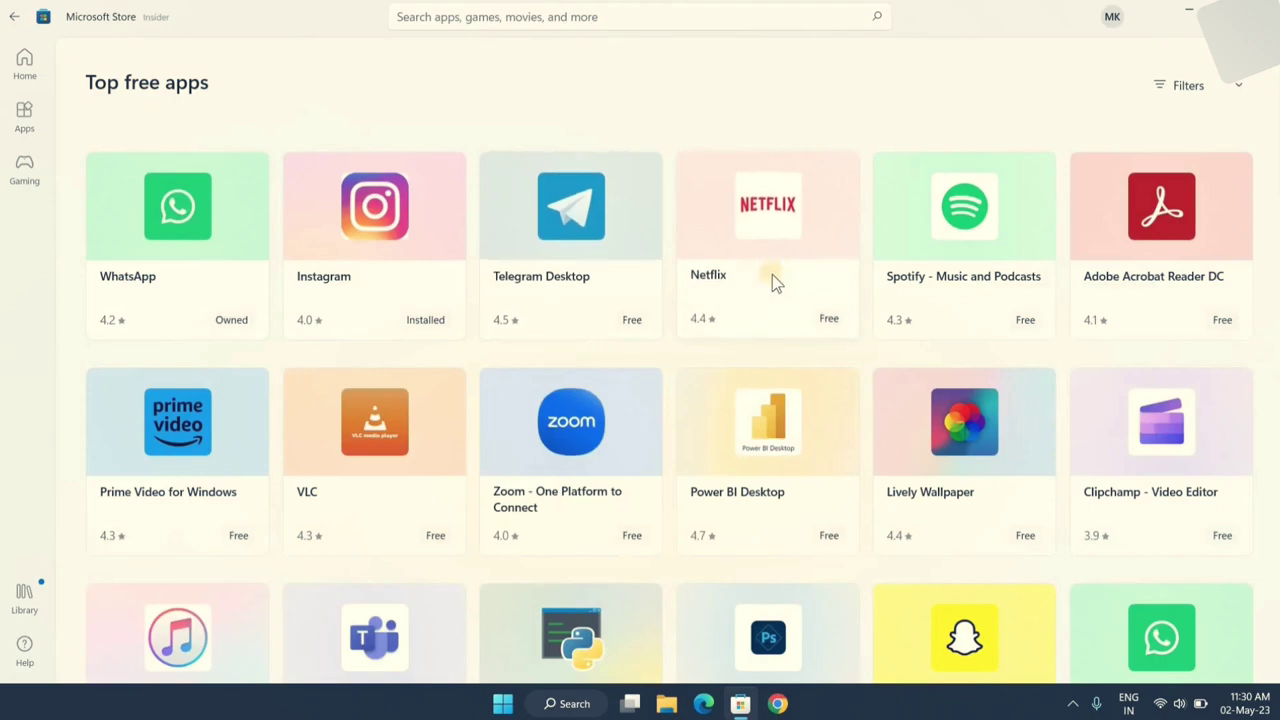
scroll(772, 280, down, 2)
scroll(772, 277, down, 5)
scroll(775, 280, down, 3)
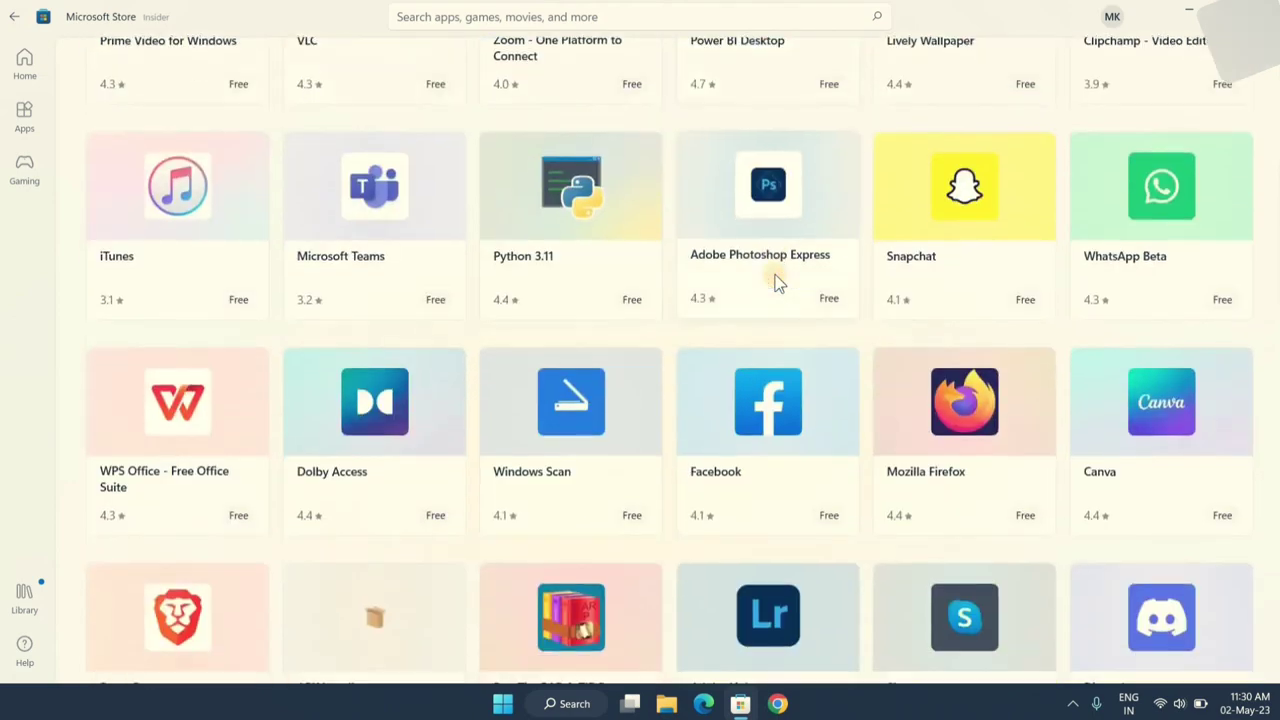
scroll(786, 282, down, 10)
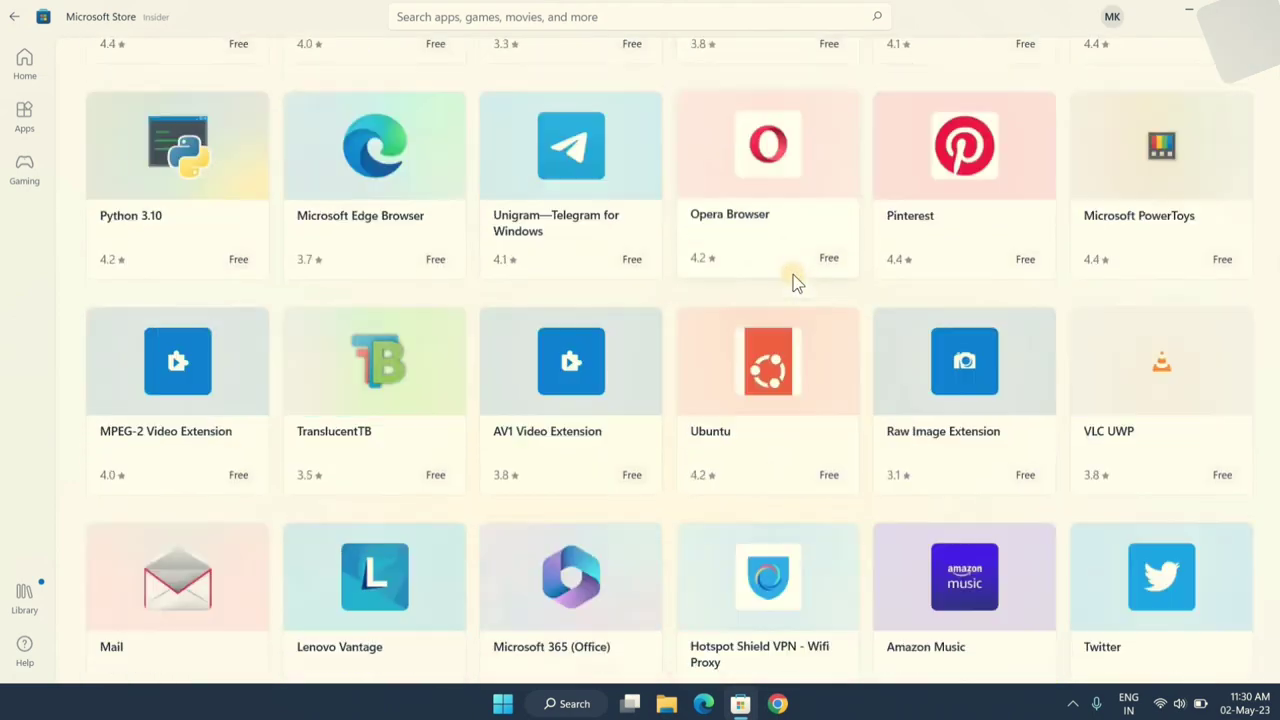
scroll(792, 280, down, 10)
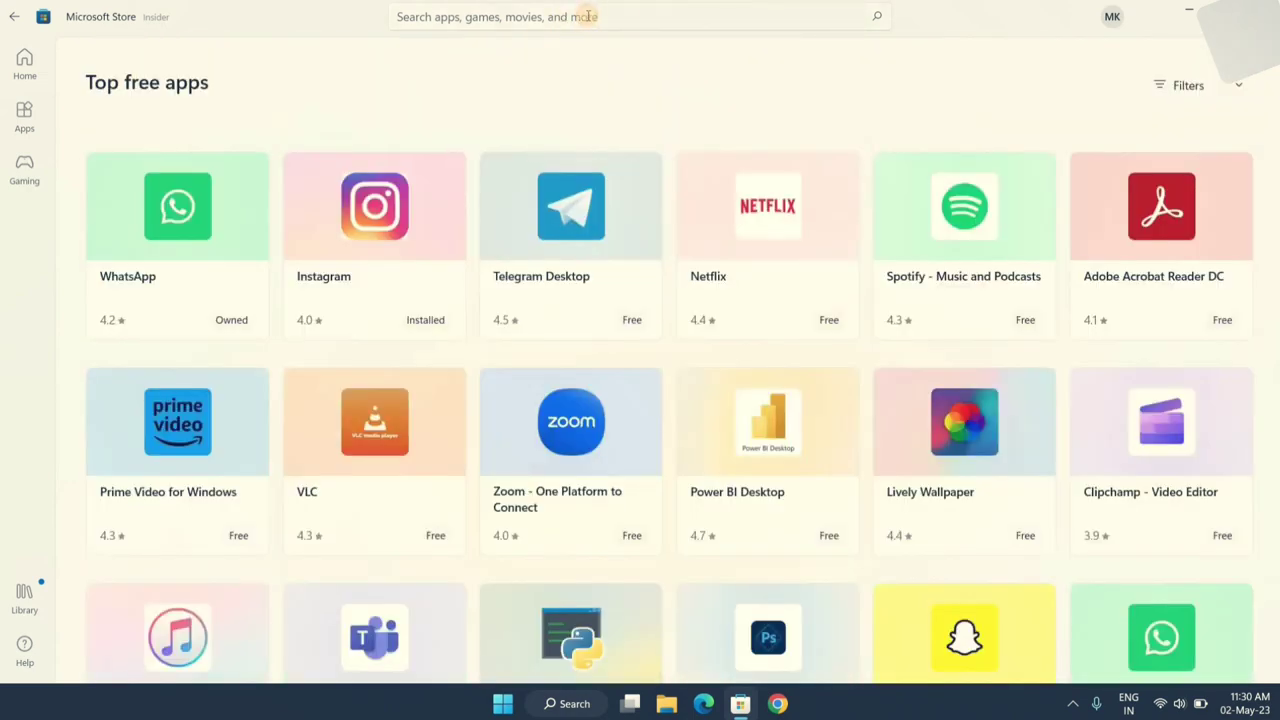
Search the store for "whatsapp" and install the WhatsApp app by WhatsApp Inc
click(586, 16)
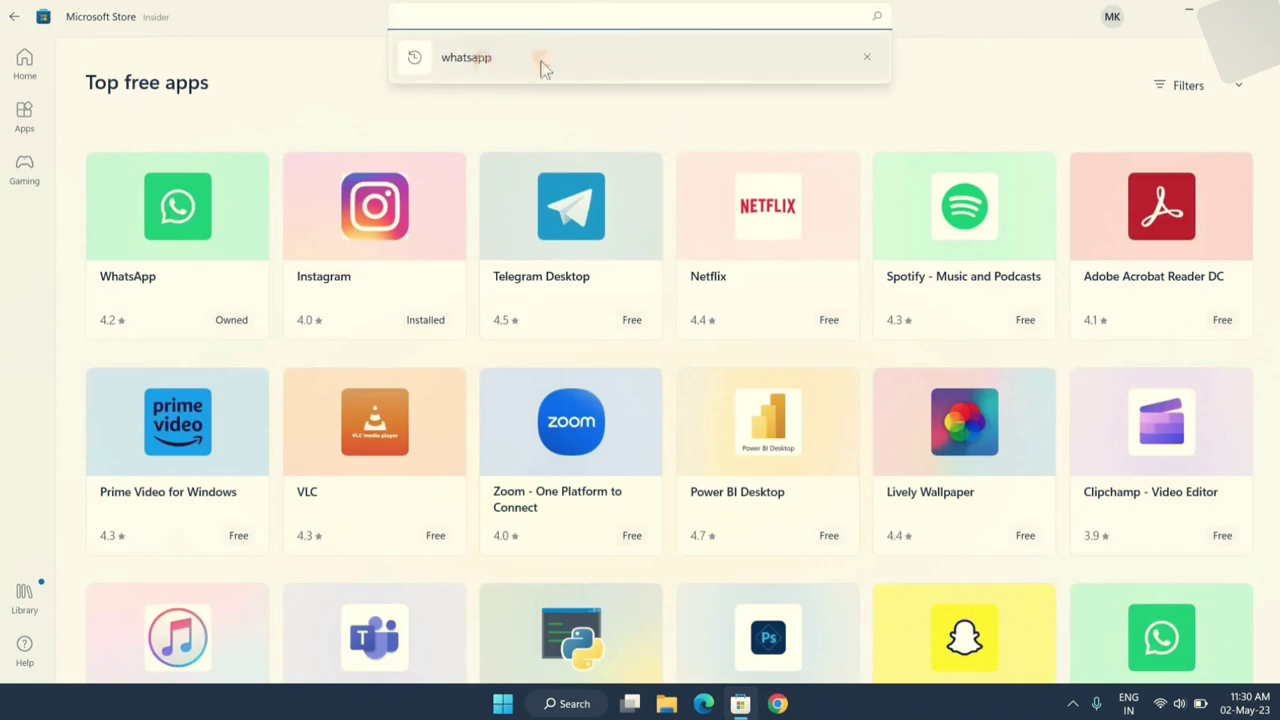
click(606, 62)
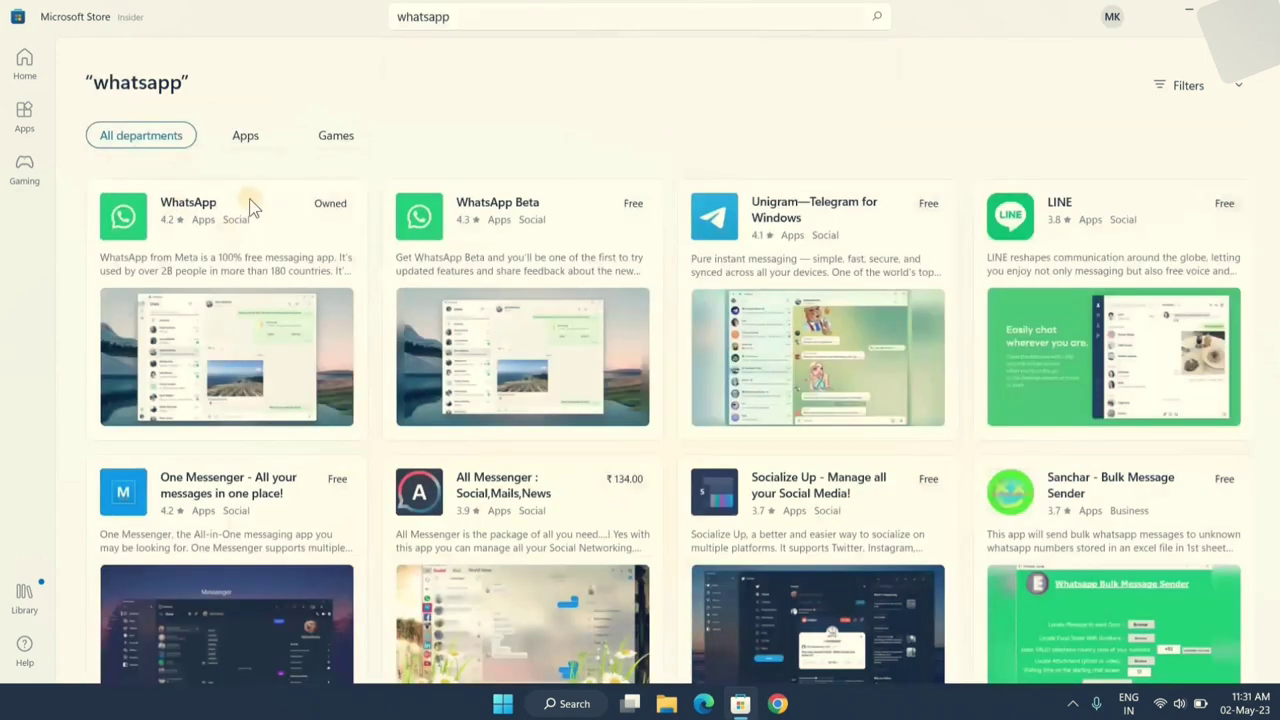
click(183, 207)
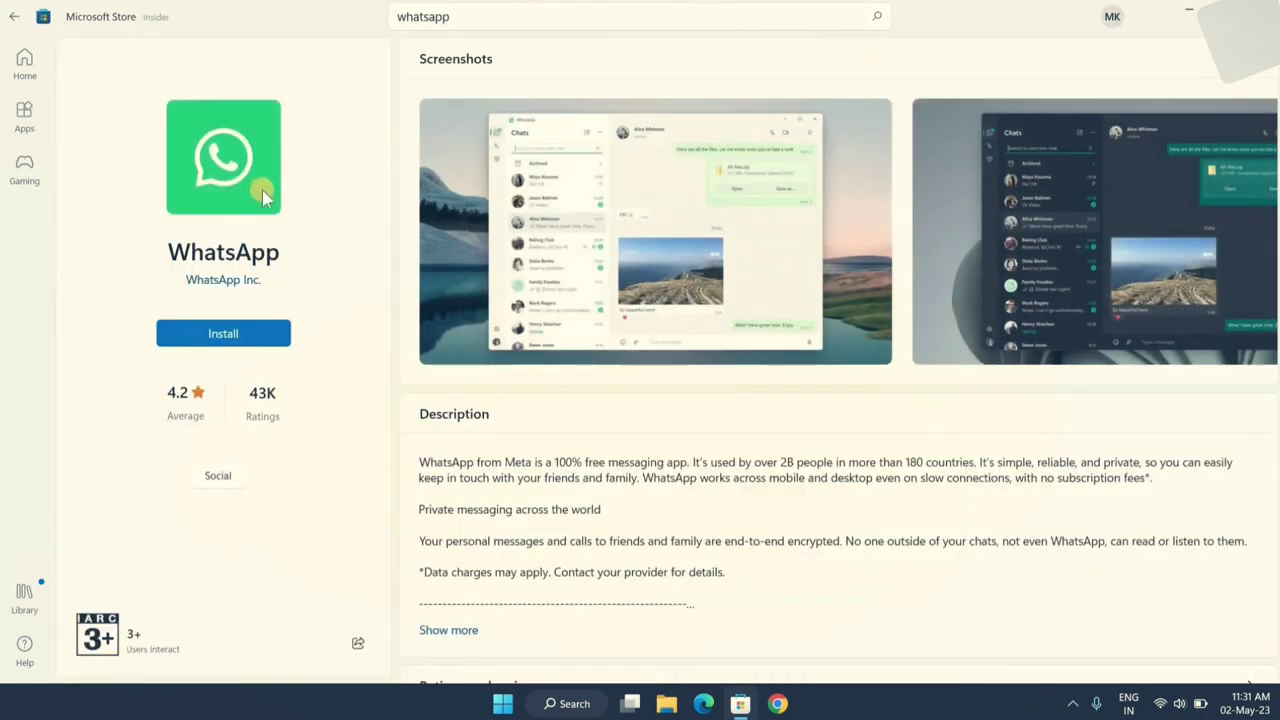
click(286, 338)
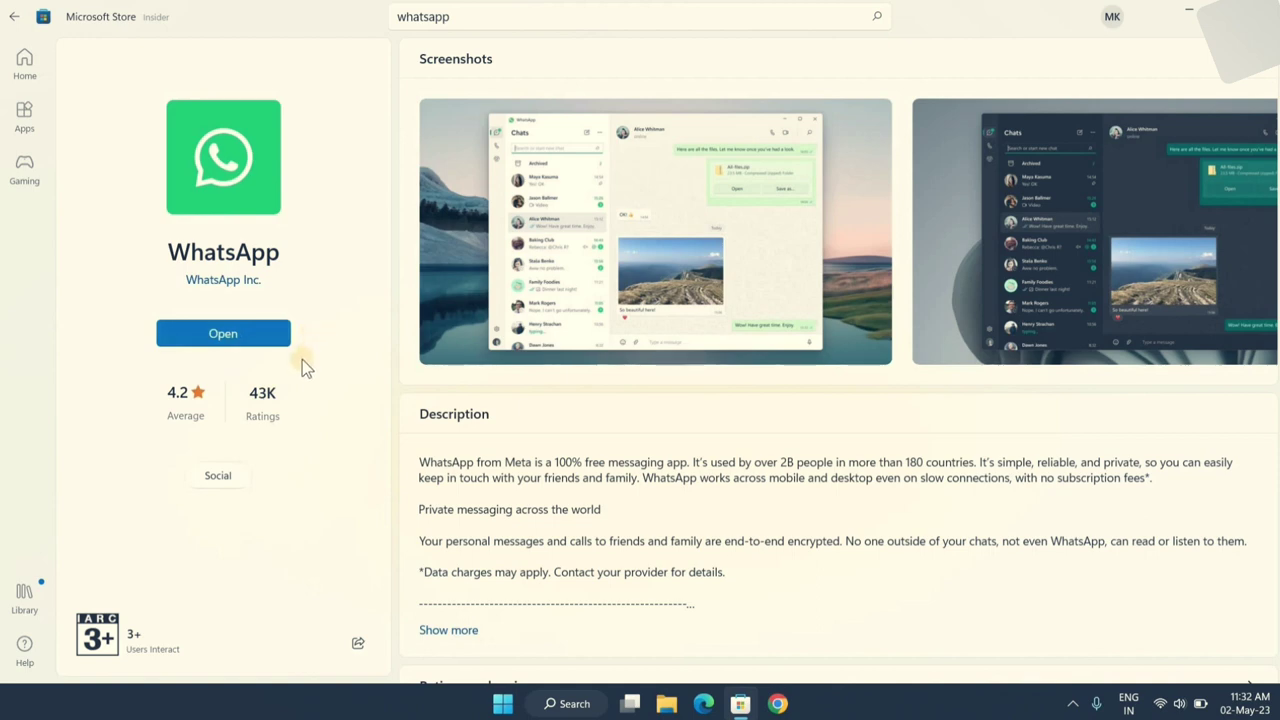
Minimize the store and add a WhatsApp shortcut to the desktop from the list of all installed apps
click(1188, 12)
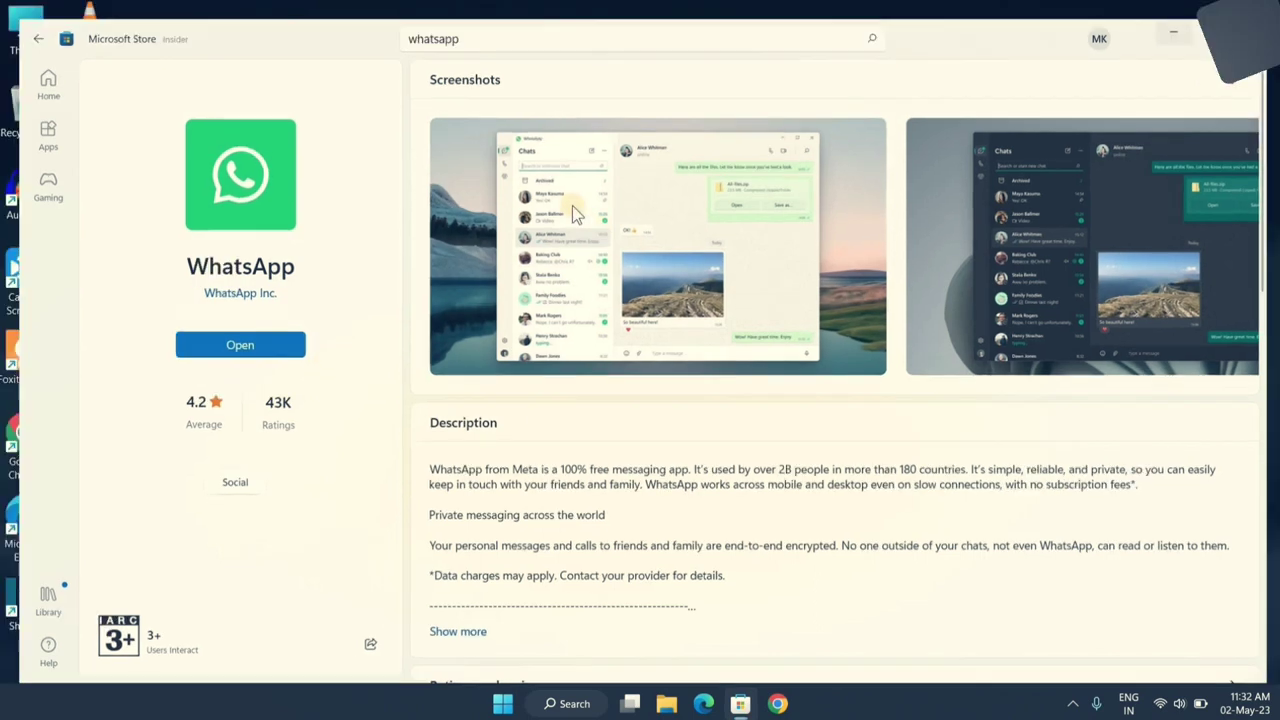
click(505, 695)
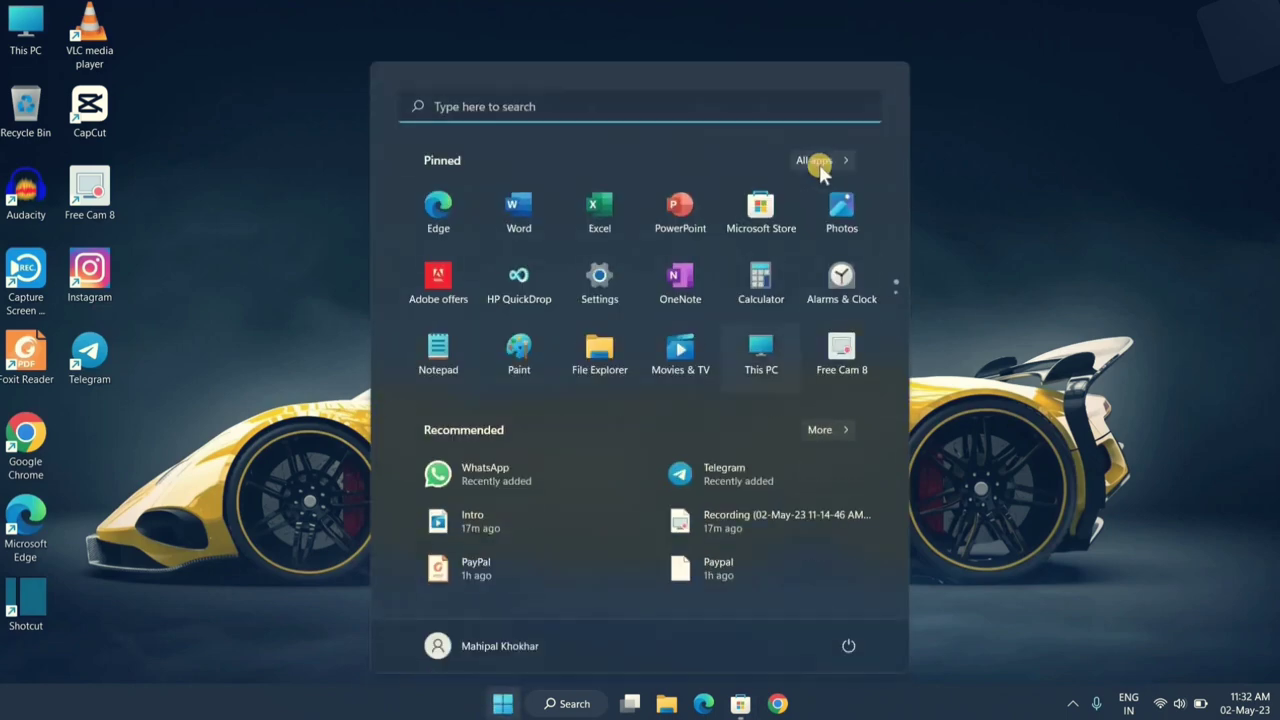
click(819, 160)
scroll(586, 271, down, 10)
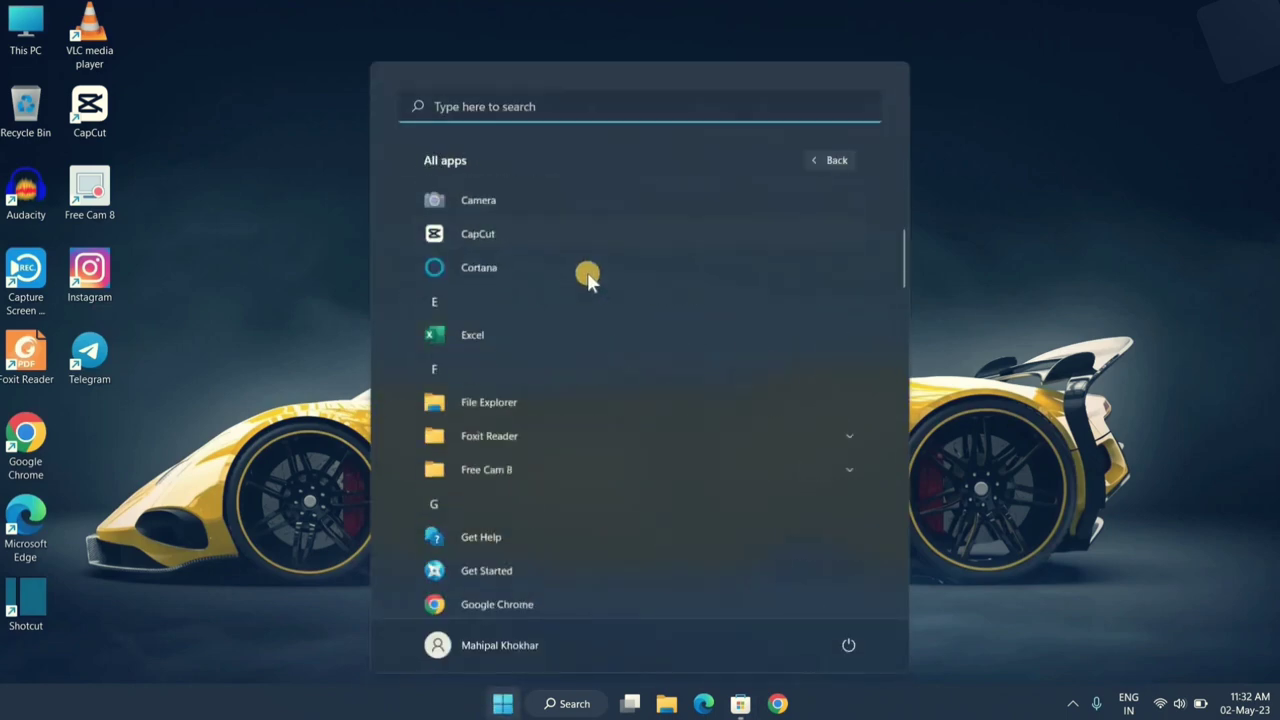
scroll(586, 271, down, 10)
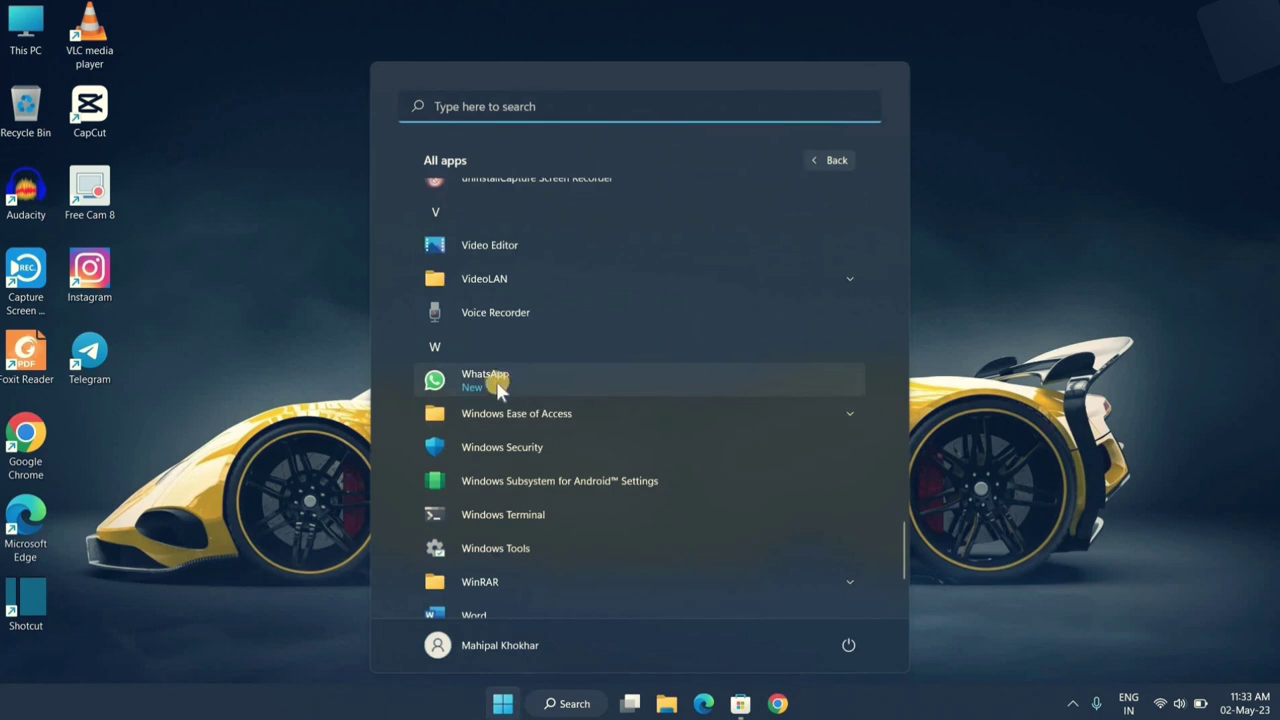
drag(497, 385, 120, 423)
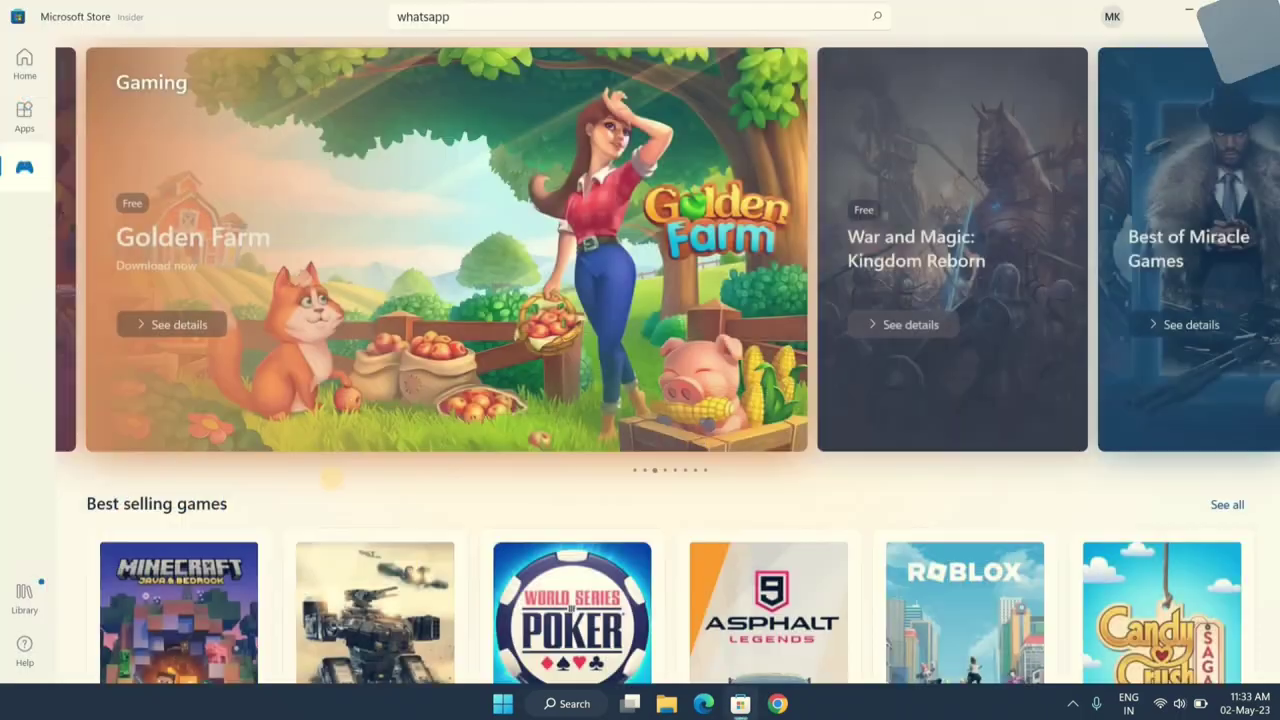
Examine the games offered in Microsoft Store's Gaming section and the apps offered in its Apps section
scroll(600, 420, down, 5)
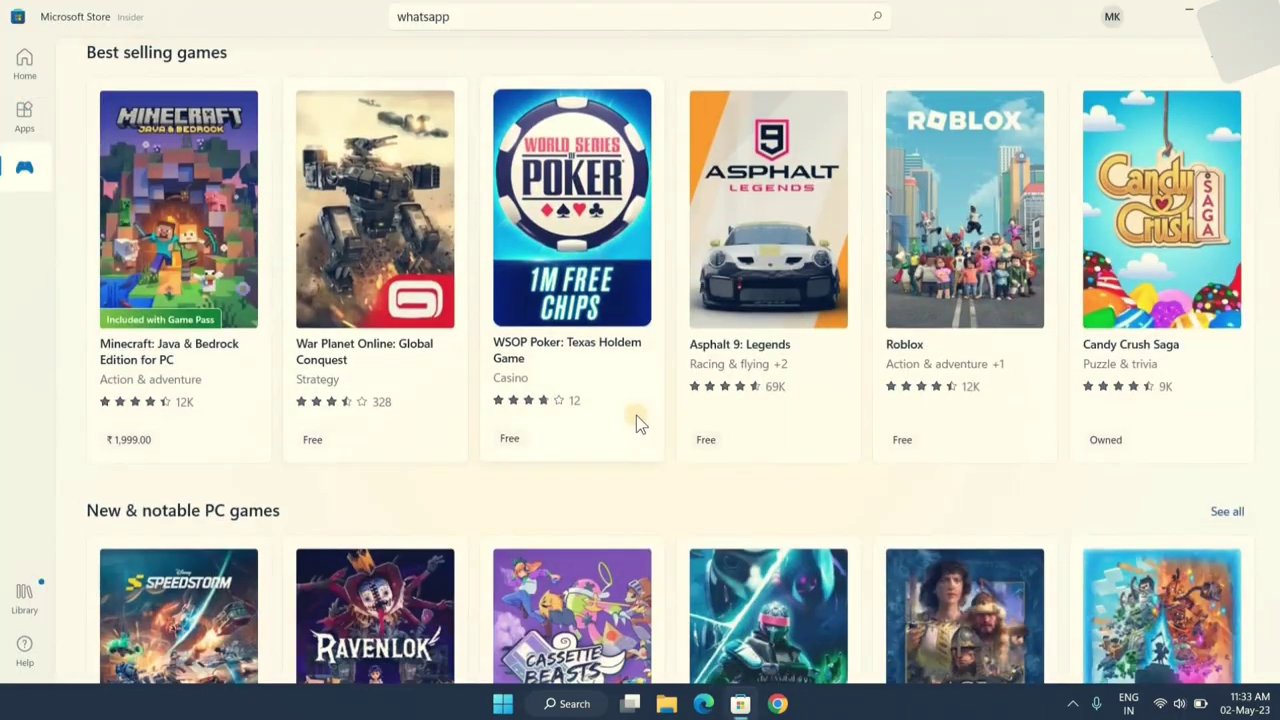
scroll(636, 420, down, 4)
scroll(638, 415, down, 5)
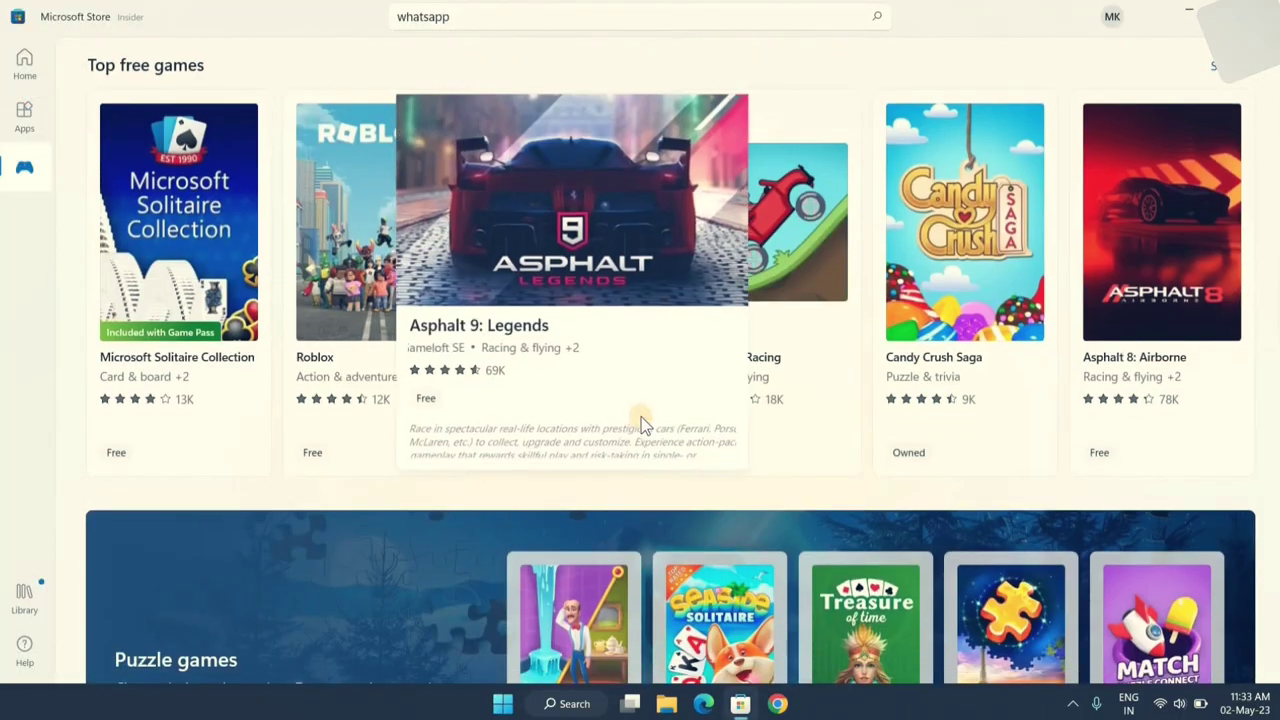
scroll(641, 417, down, 1)
scroll(651, 458, down, 8)
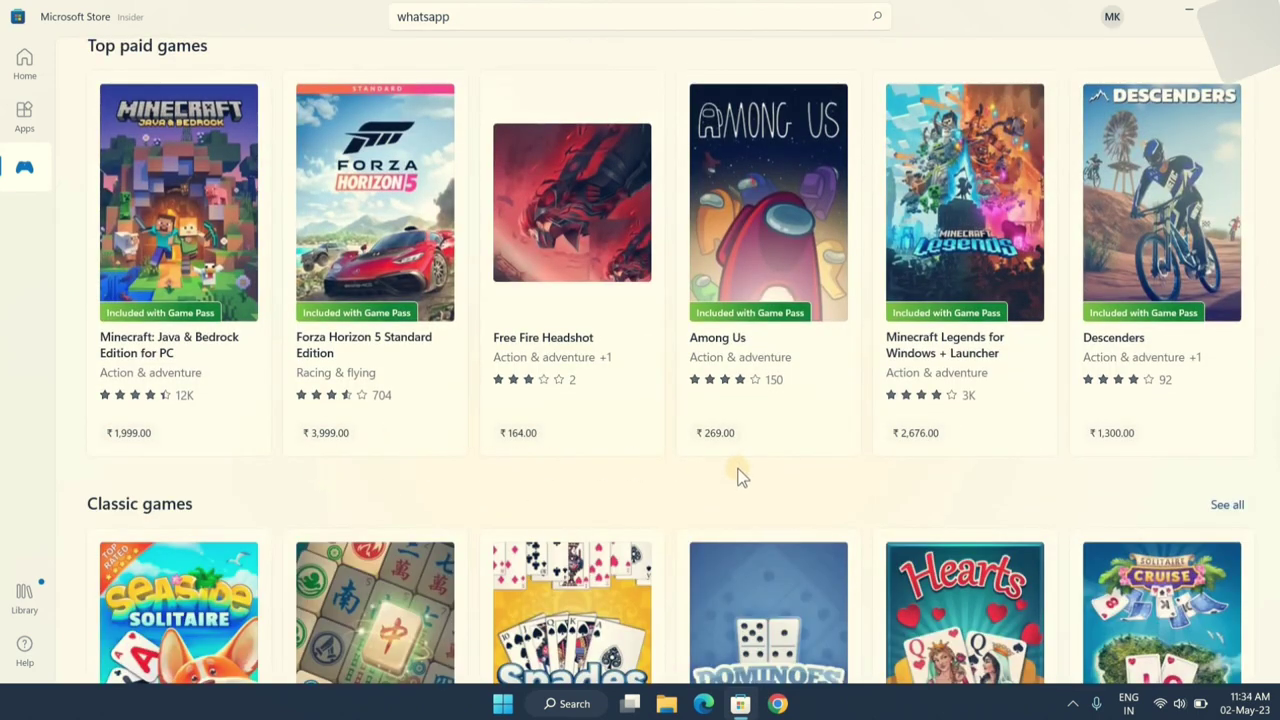
scroll(730, 475, down, 2)
scroll(697, 470, down, 3)
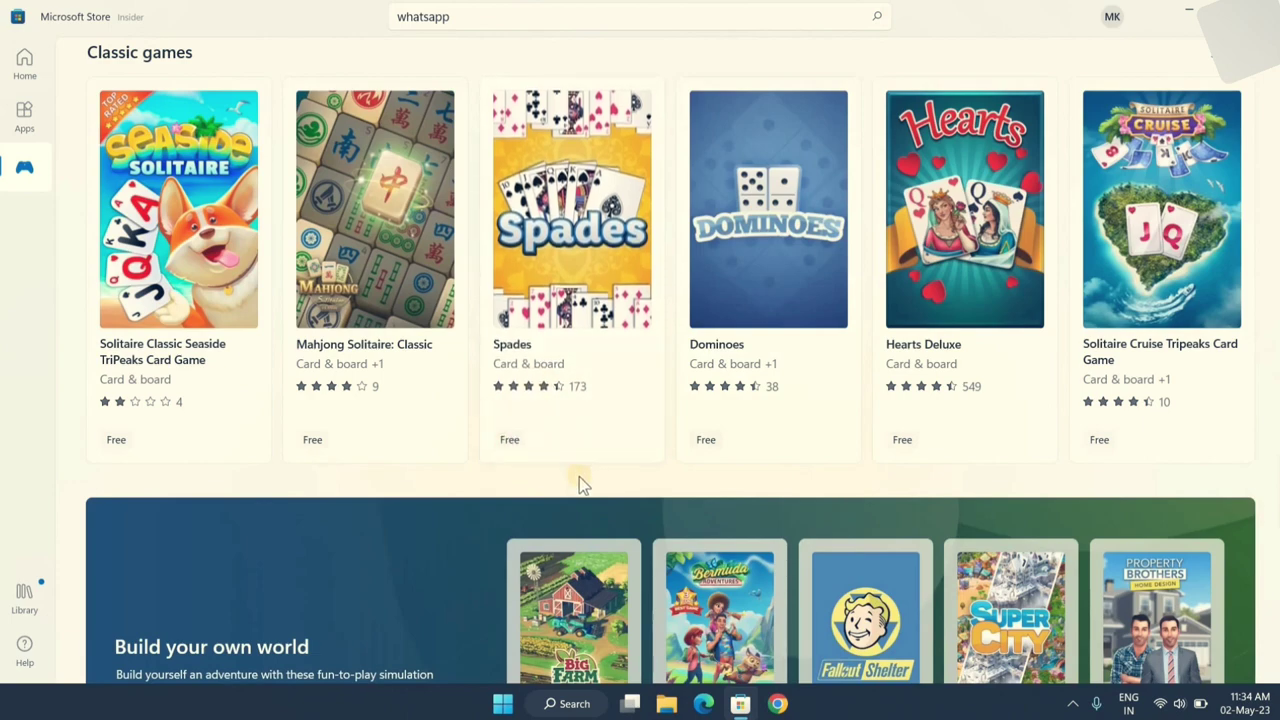
scroll(579, 480, down, 5)
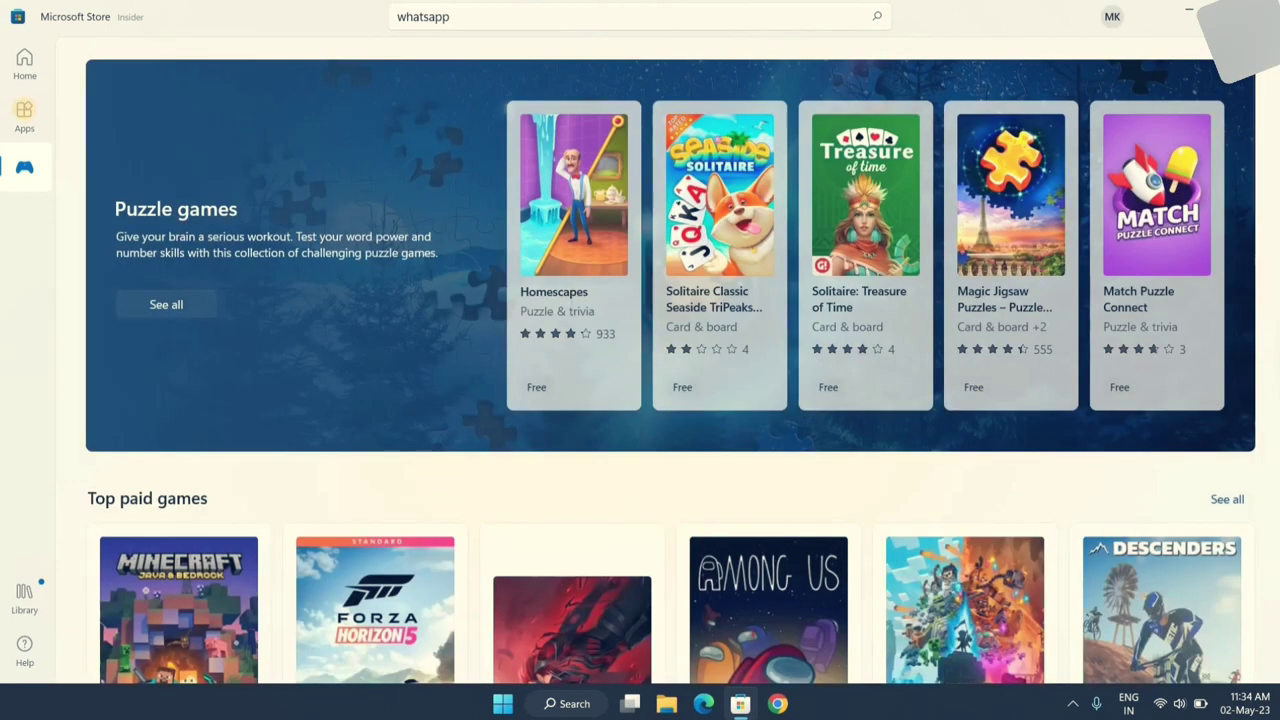
click(25, 115)
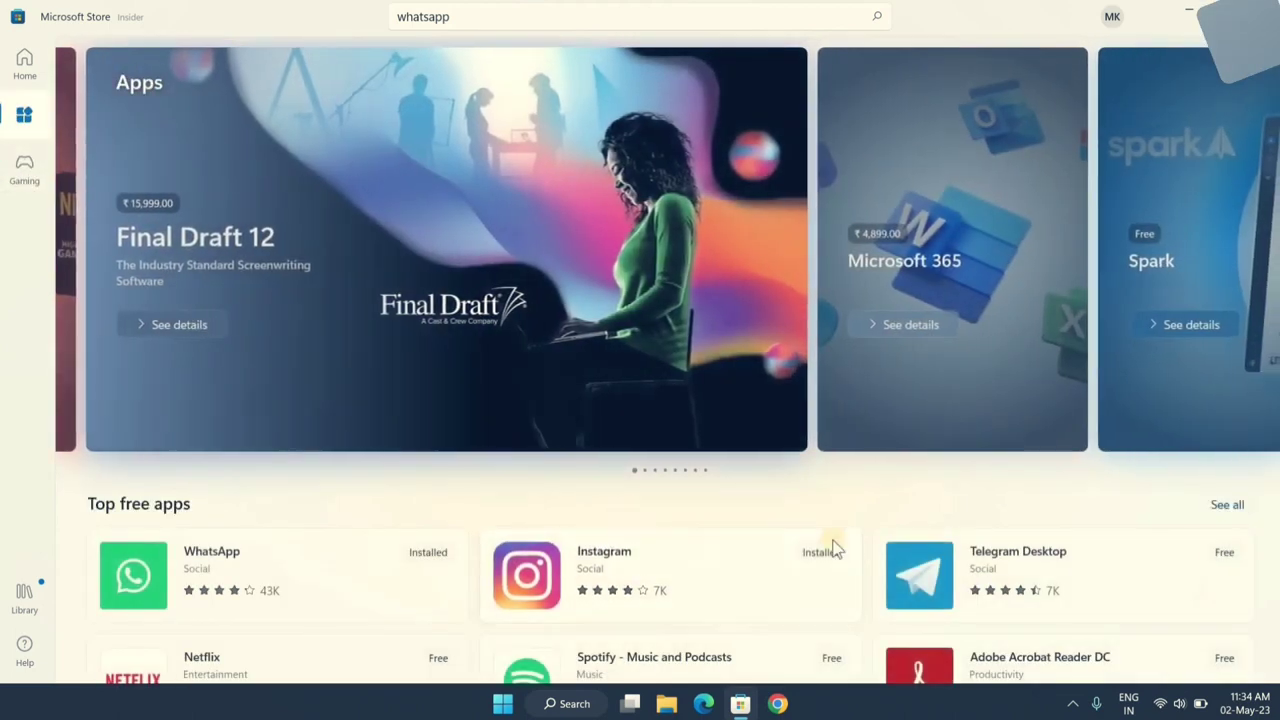
scroll(666, 552, down, 2)
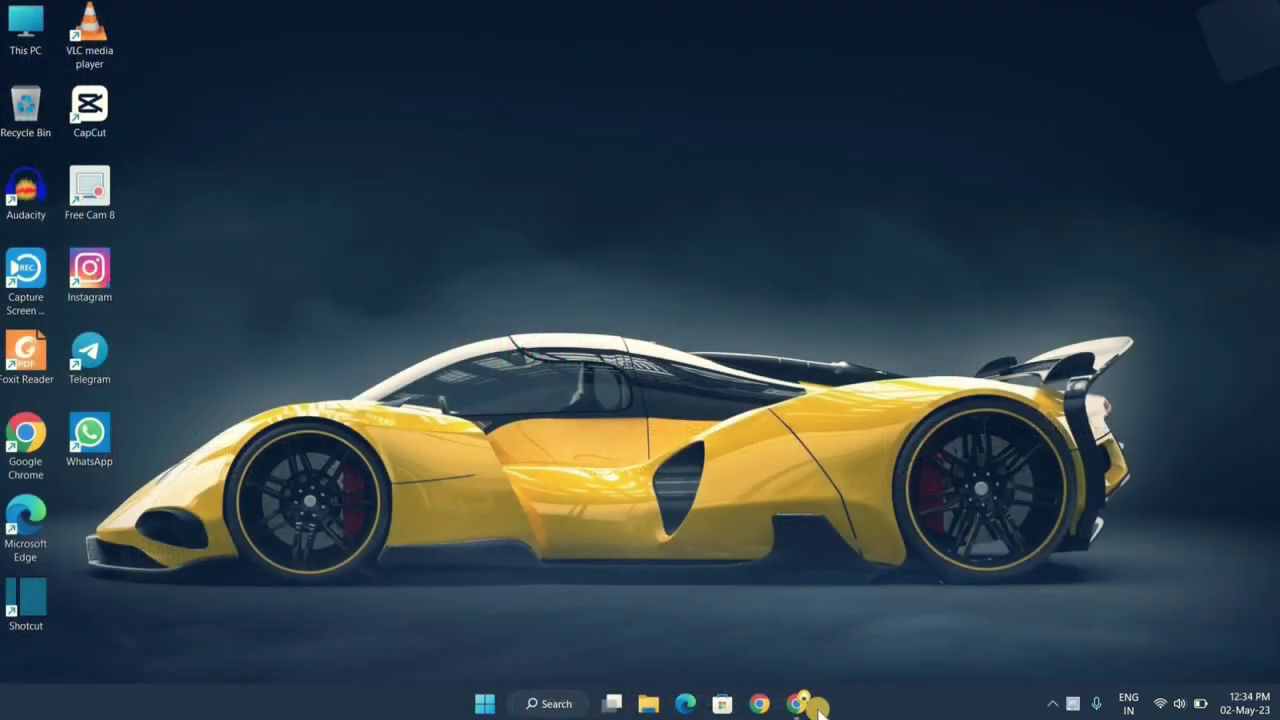
Switch to Google Chrome and look through the software categories on the FileHorse home page
click(800, 704)
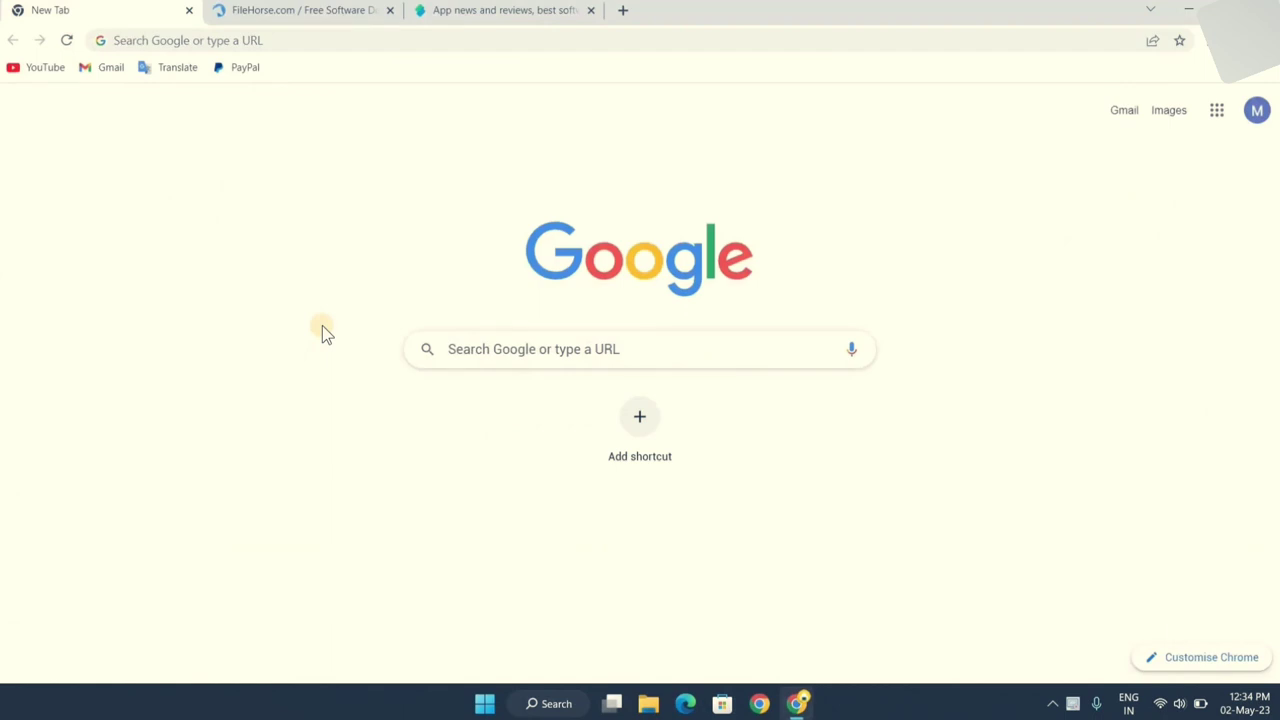
click(318, 12)
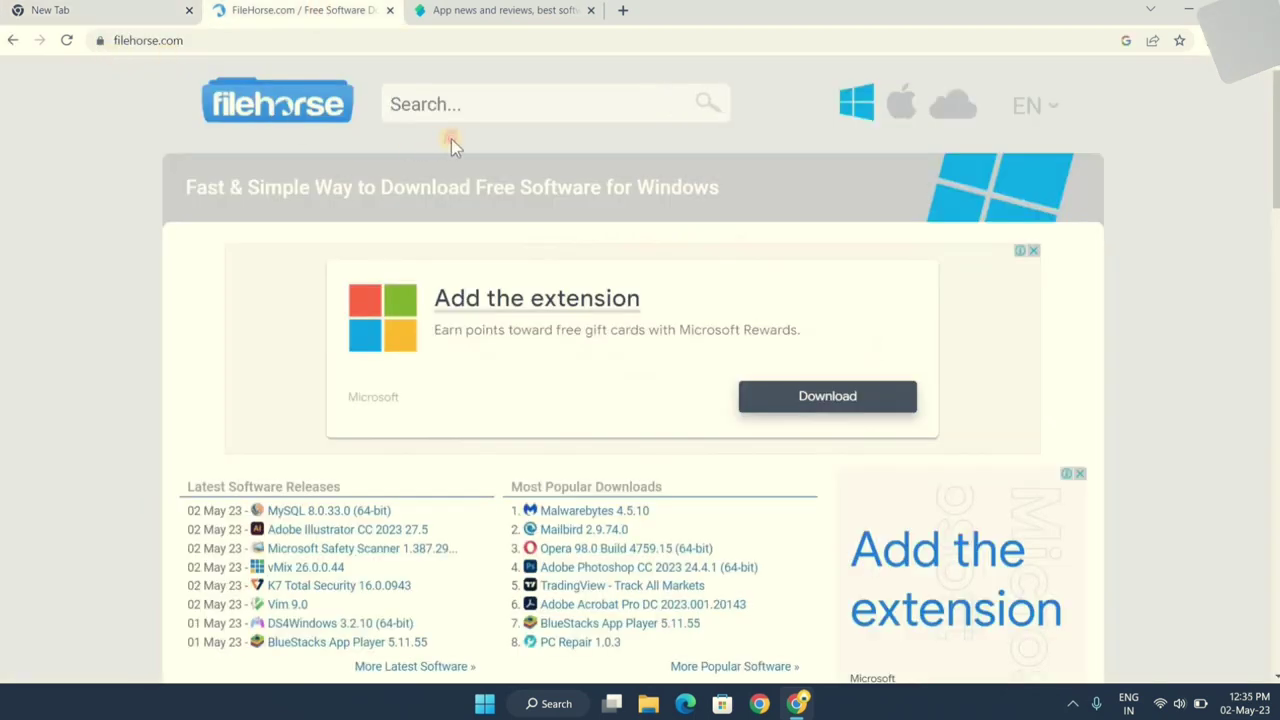
click(545, 134)
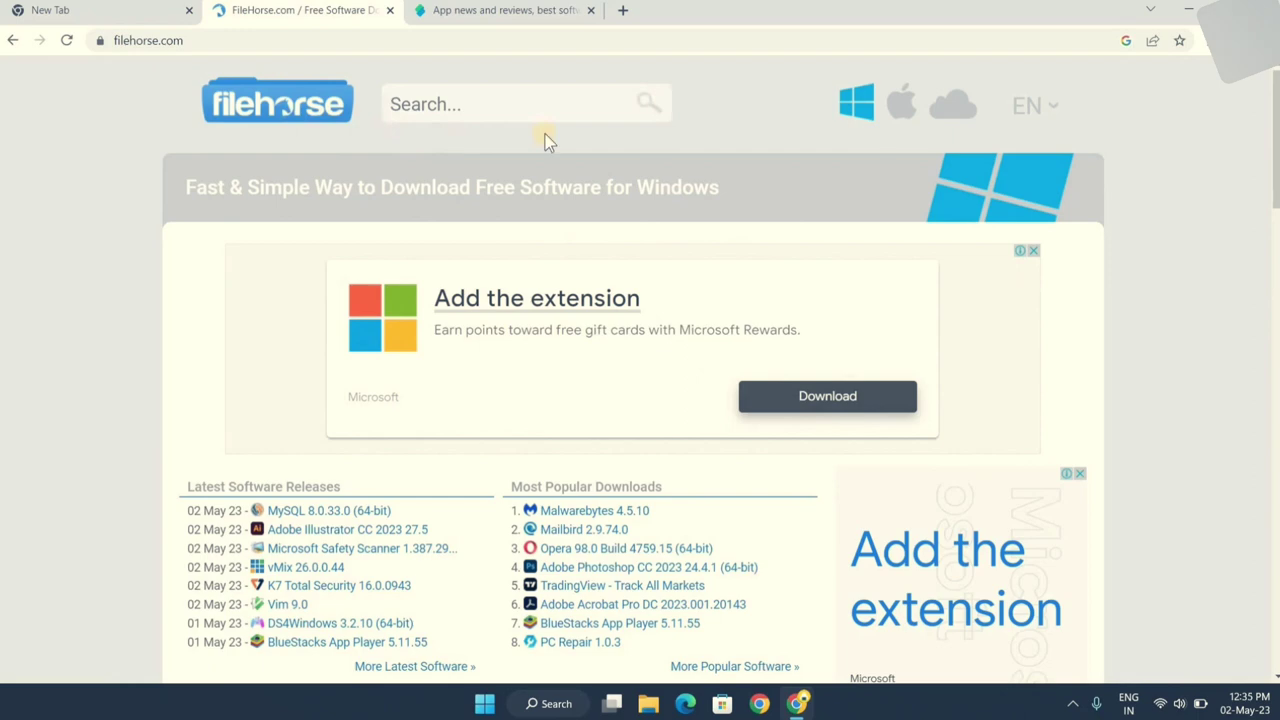
scroll(731, 126, down, 8)
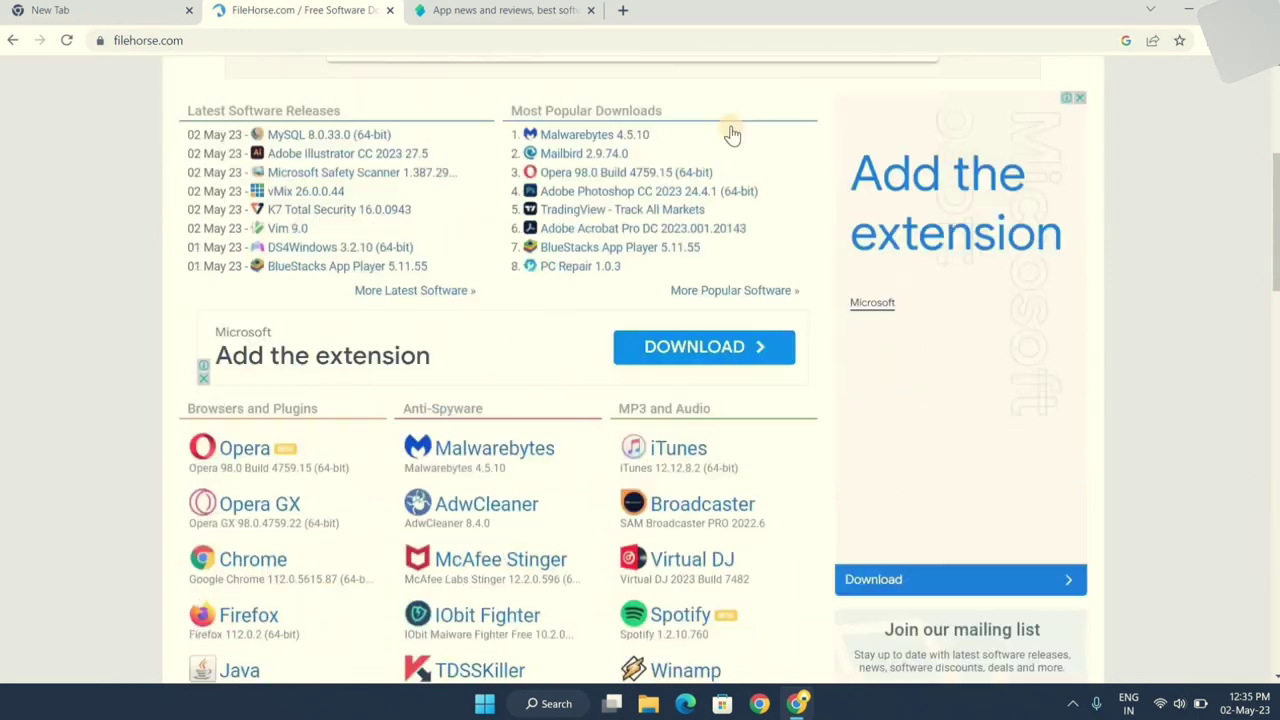
scroll(714, 149, up, 2)
scroll(720, 149, down, 6)
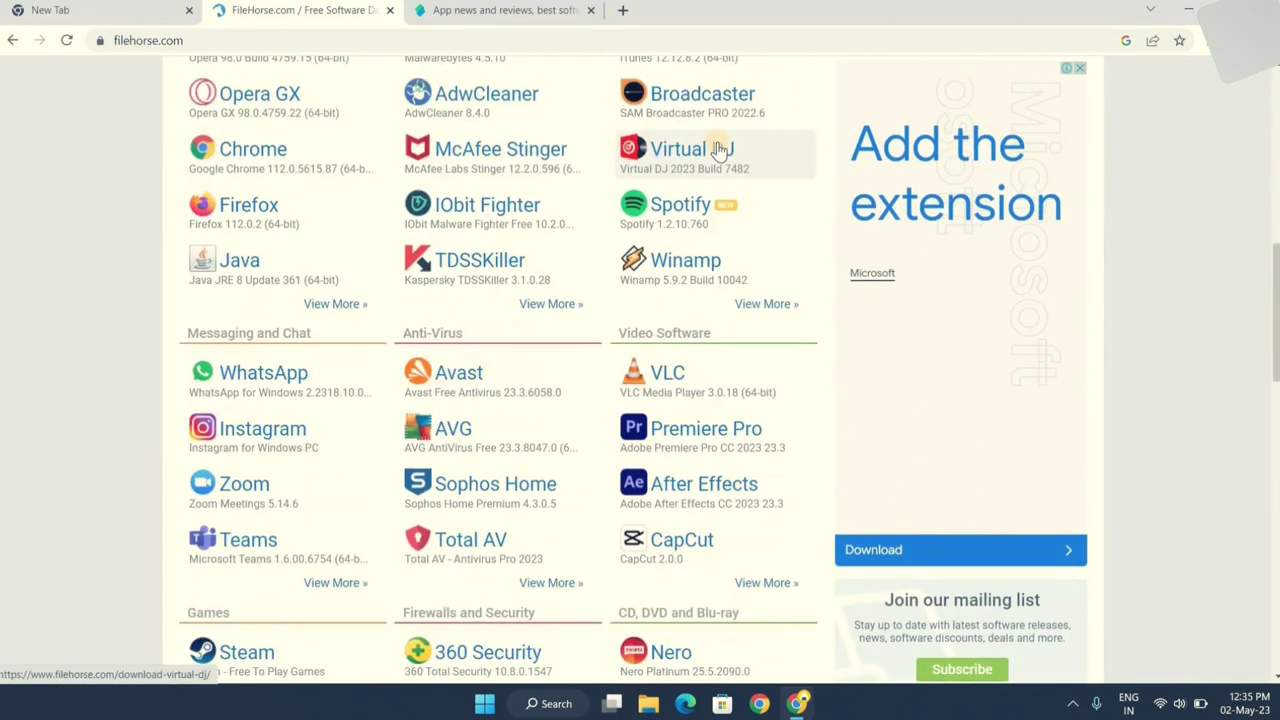
scroll(717, 151, down, 4)
scroll(600, 145, up, 15)
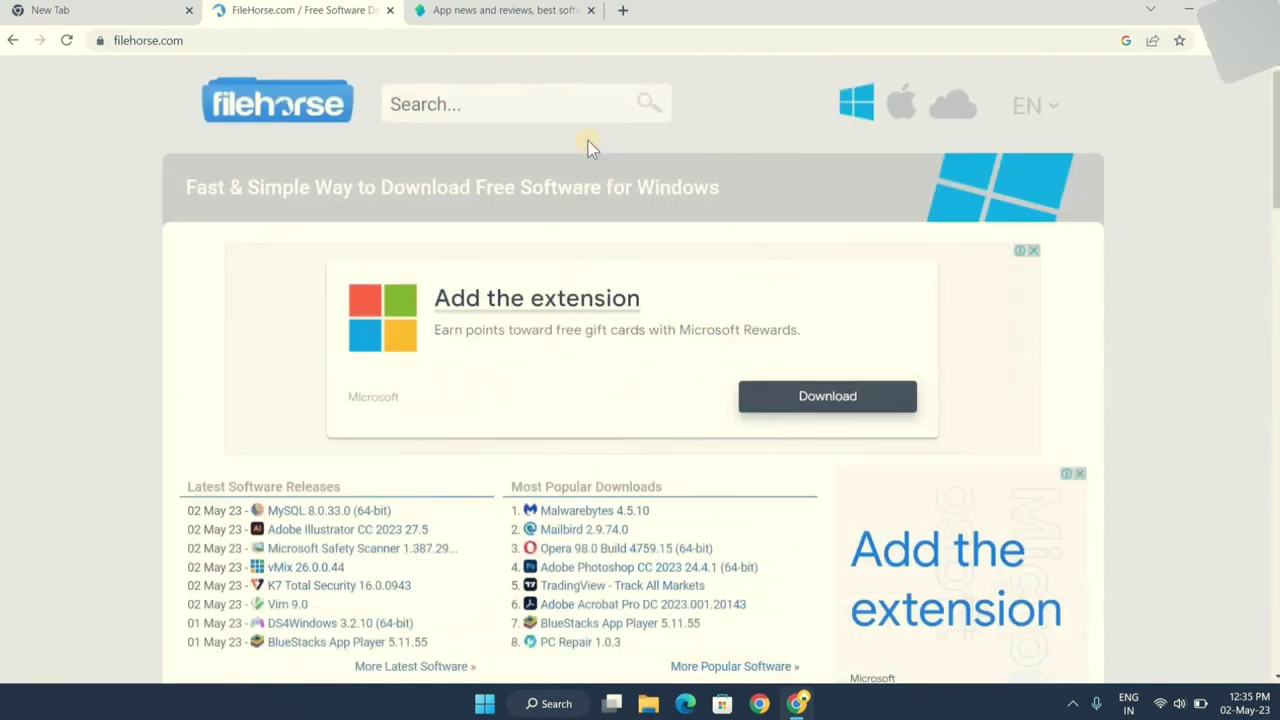
Search the FileHorse site for "firefox"
click(474, 96)
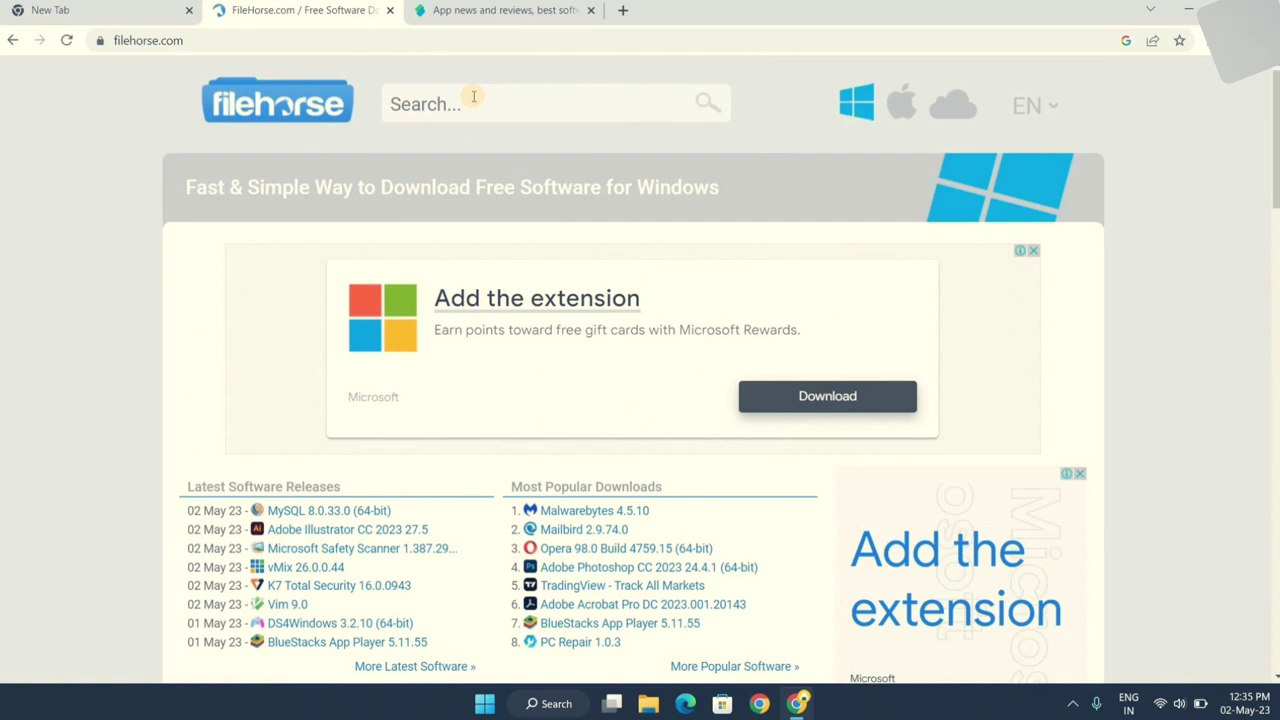
text(firefox)
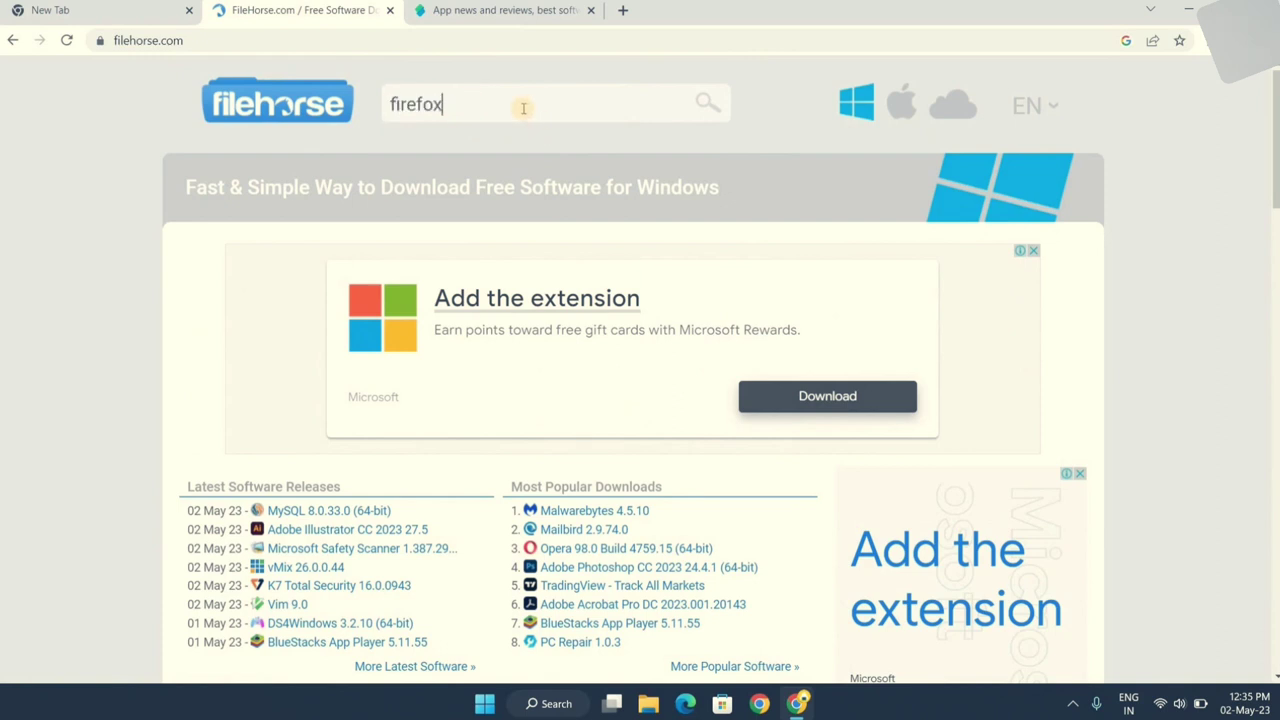
key(Return)
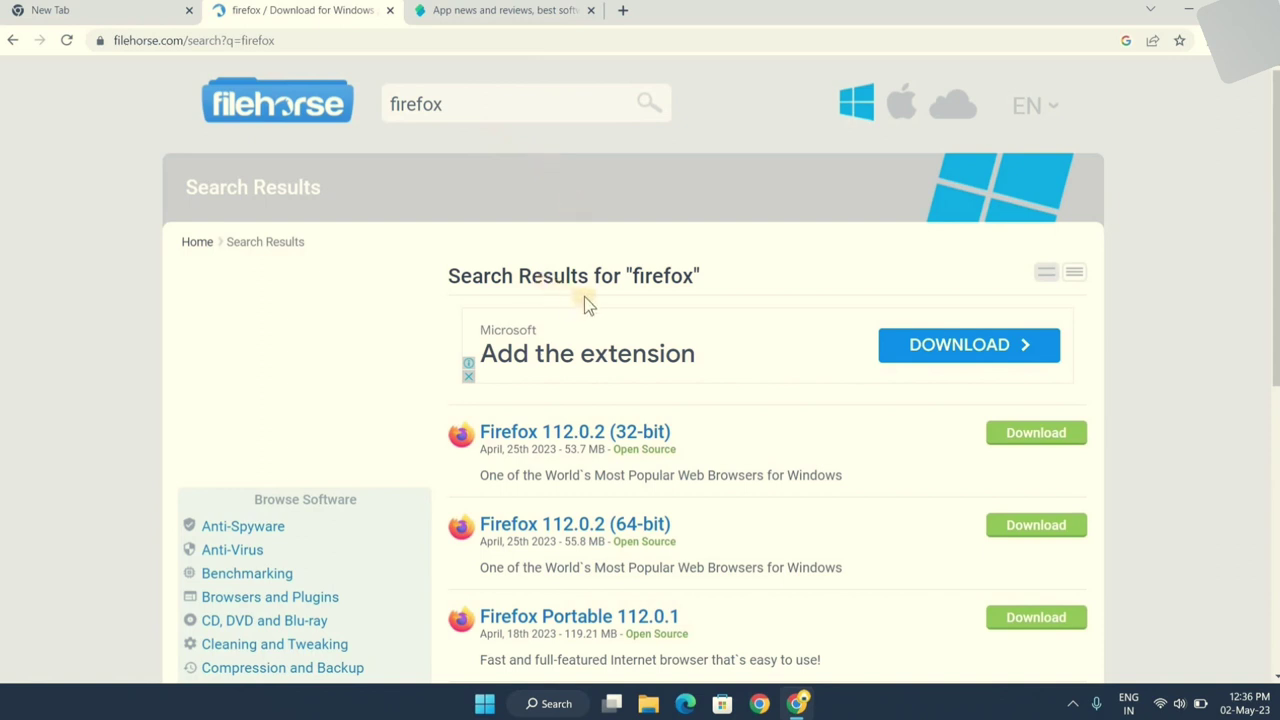
Download Firefox 112.0.2 (64-bit) from the search results and save the Firefox Setup 112.0.2 file to the Desktop
scroll(586, 302, down, 2)
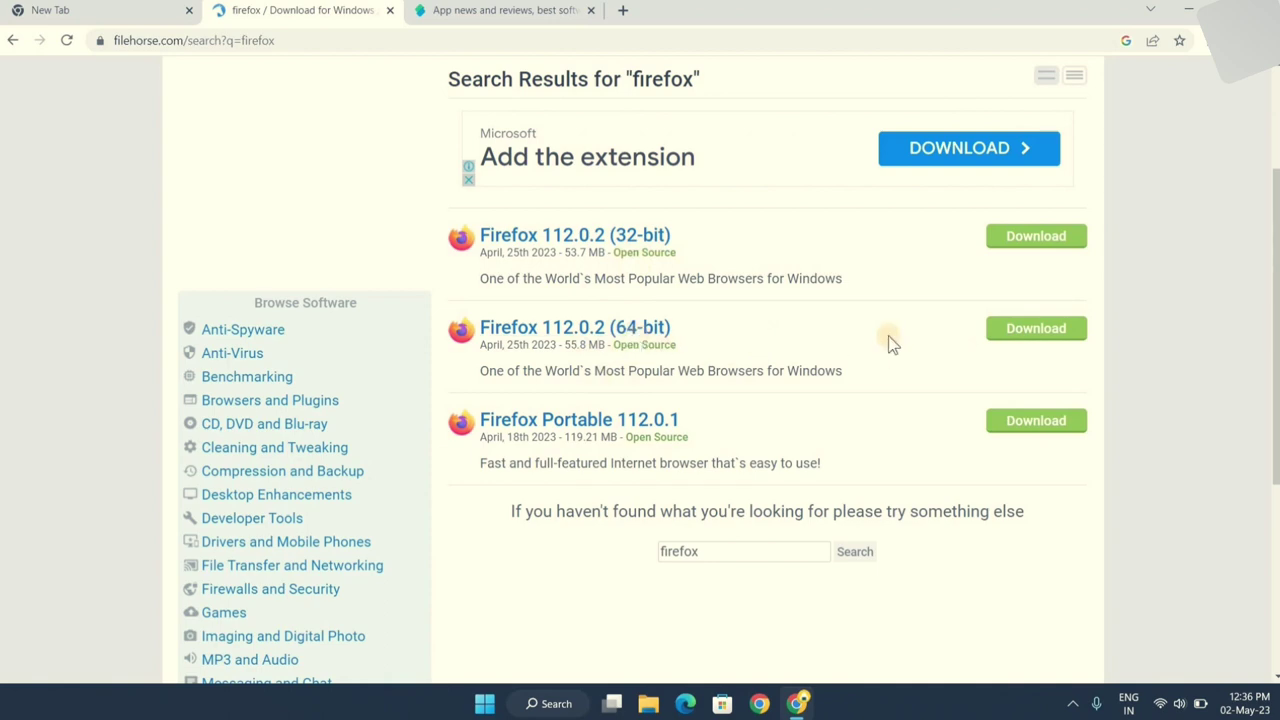
click(1038, 333)
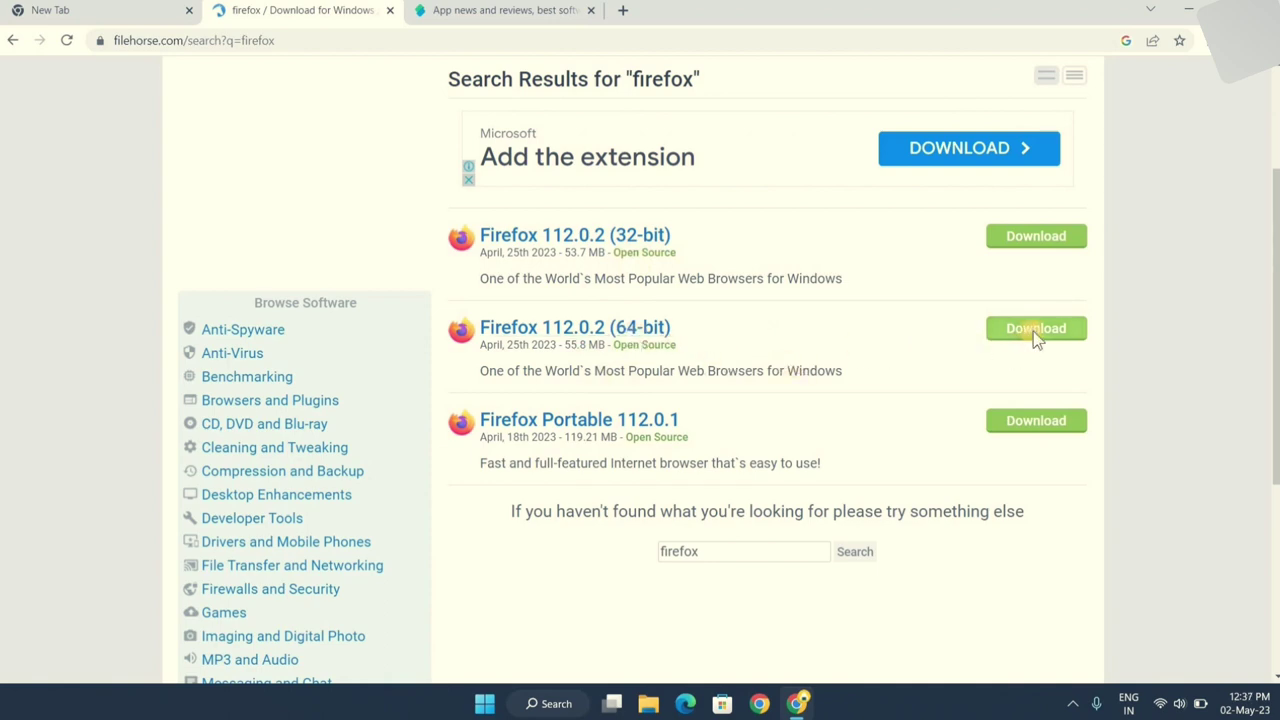
click(975, 396)
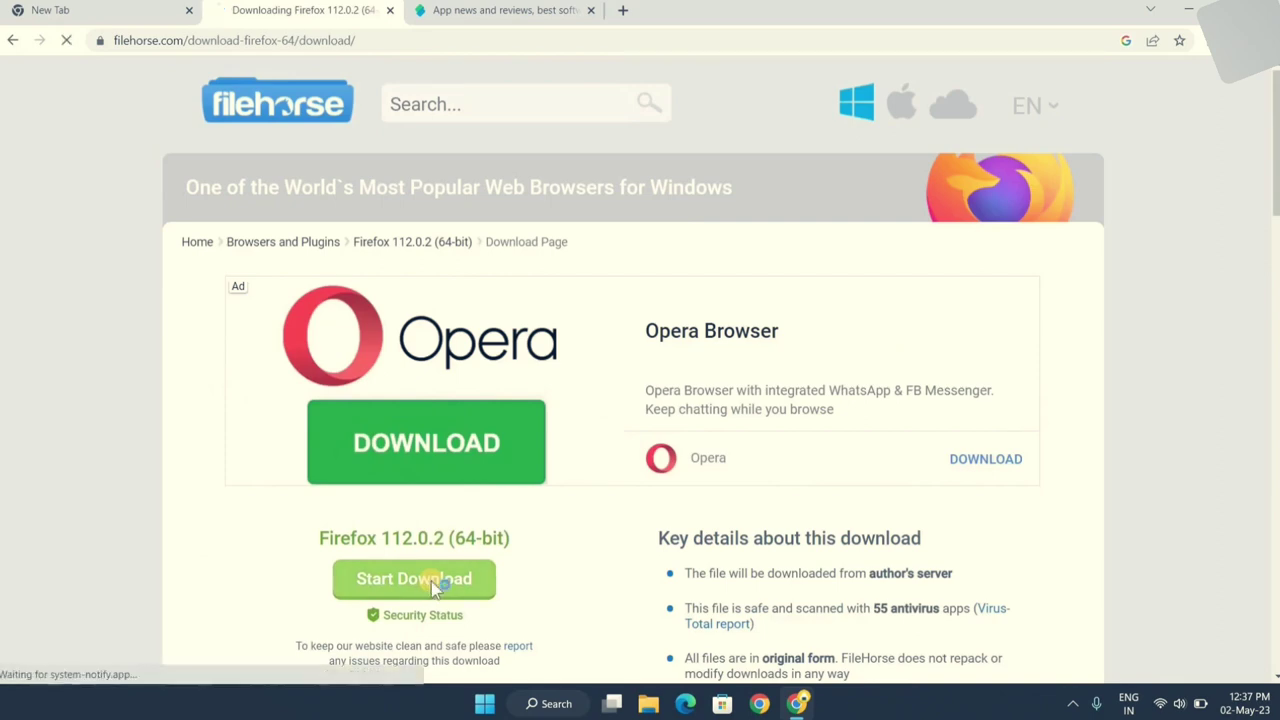
click(431, 581)
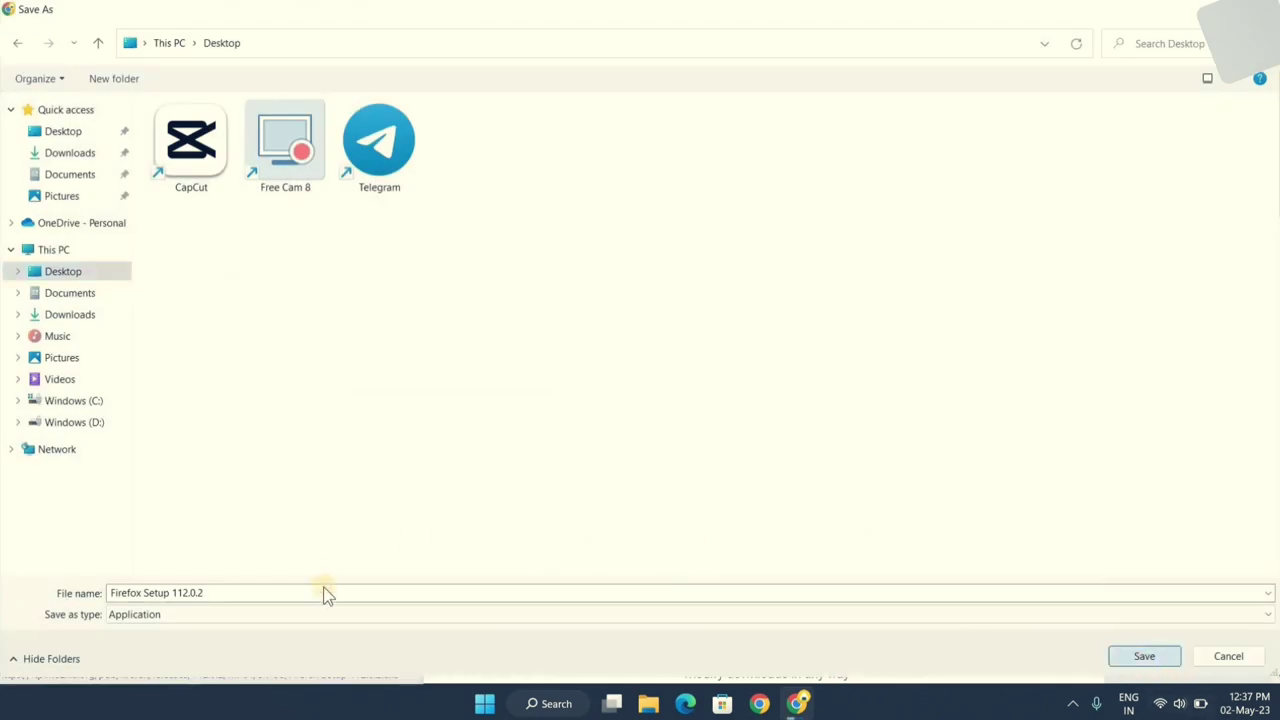
key(Return)
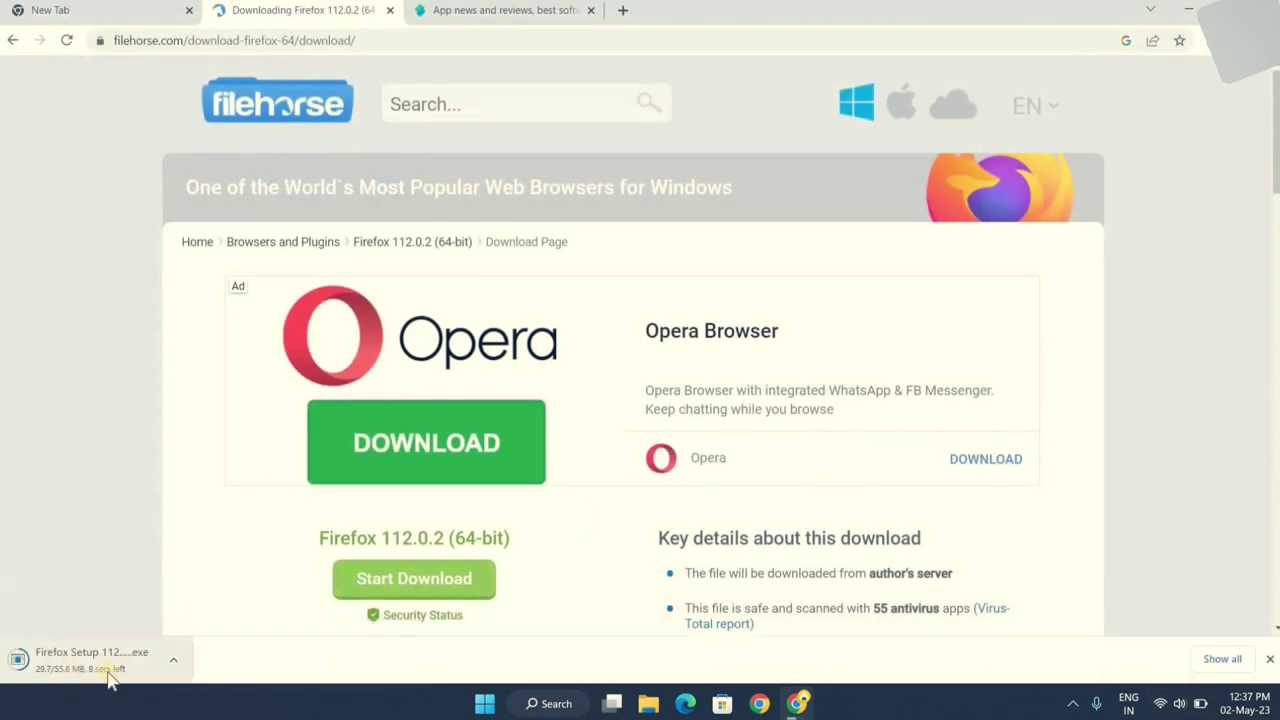
Switch to the Softonic website and open the VLC media player entry in its ranked list of app downloads
key(ctrl+Tab)
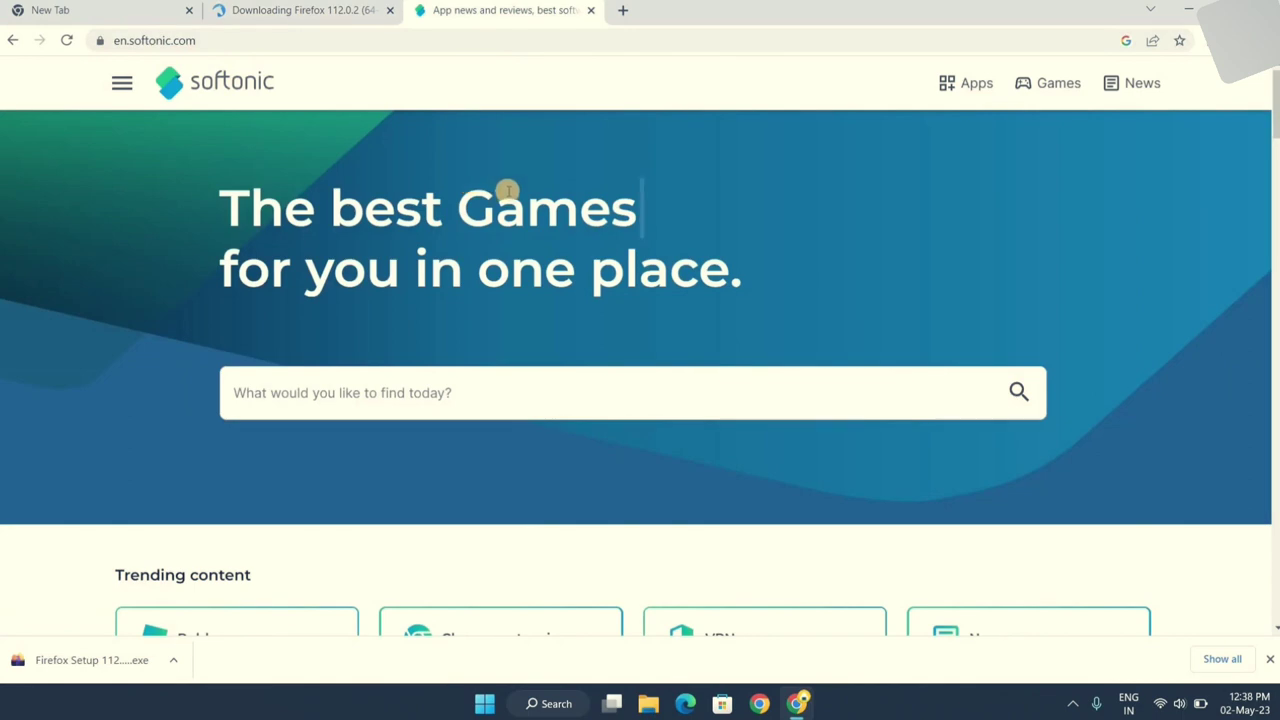
scroll(571, 177, down, 2)
scroll(594, 183, down, 12)
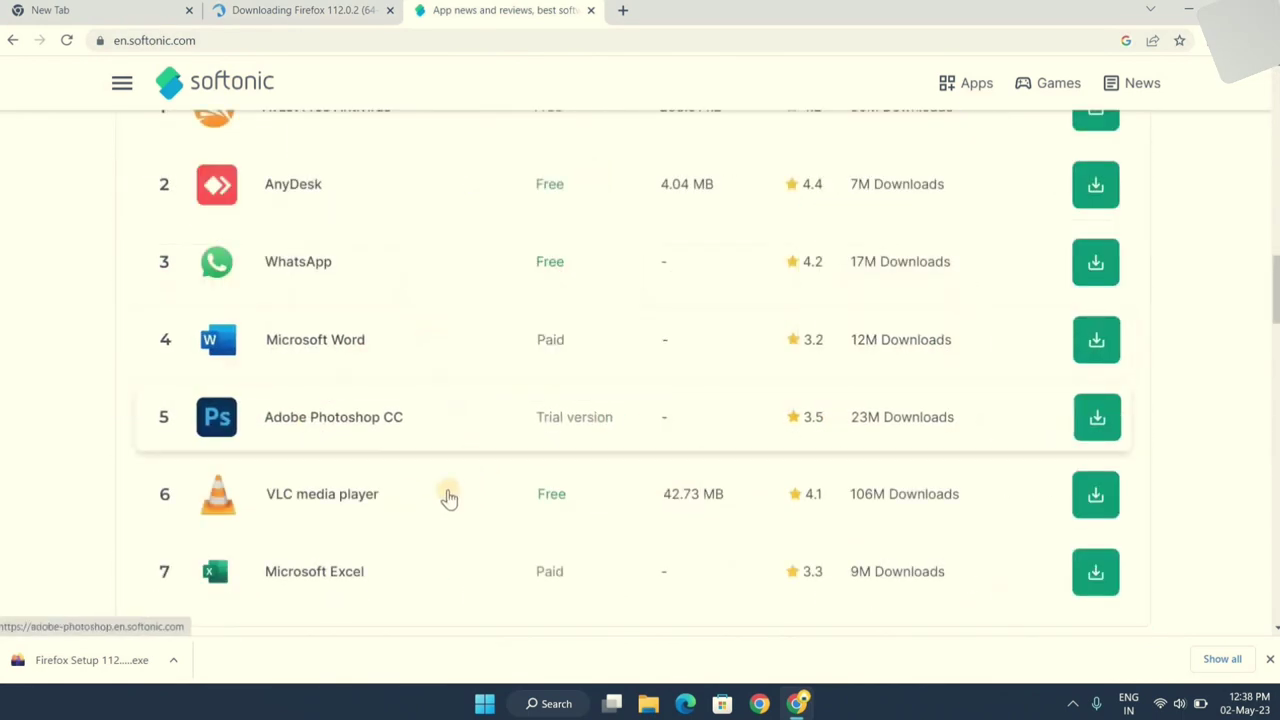
click(366, 497)
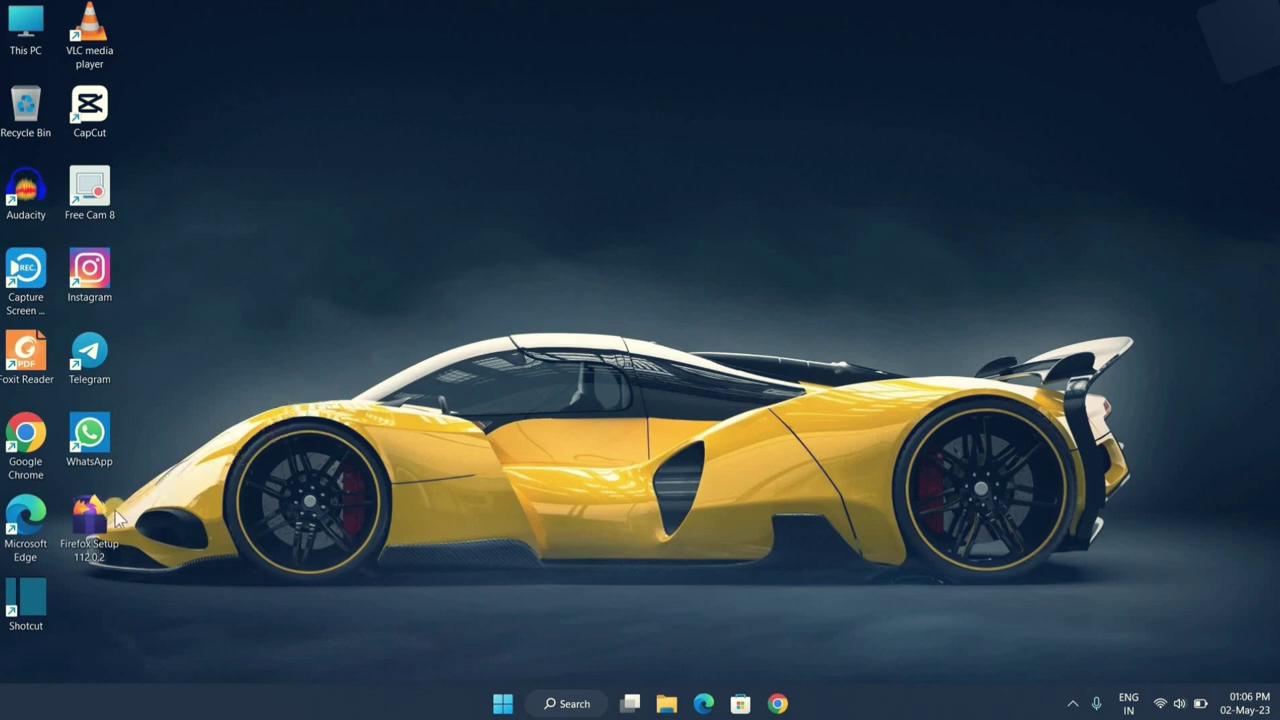
Run the Firefox Setup 112.0.2 file on the desktop as administrator and start the installation with the preselected setup options
mouse_move(88, 537)
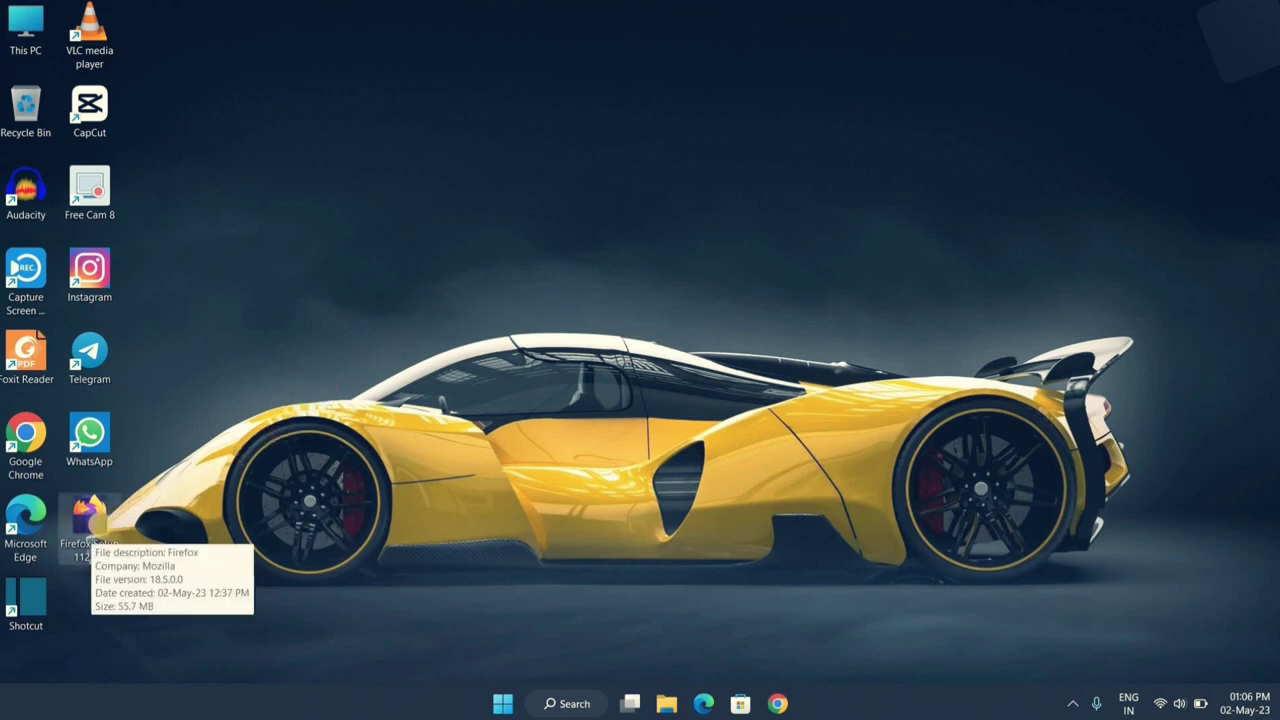
right_click(110, 533)
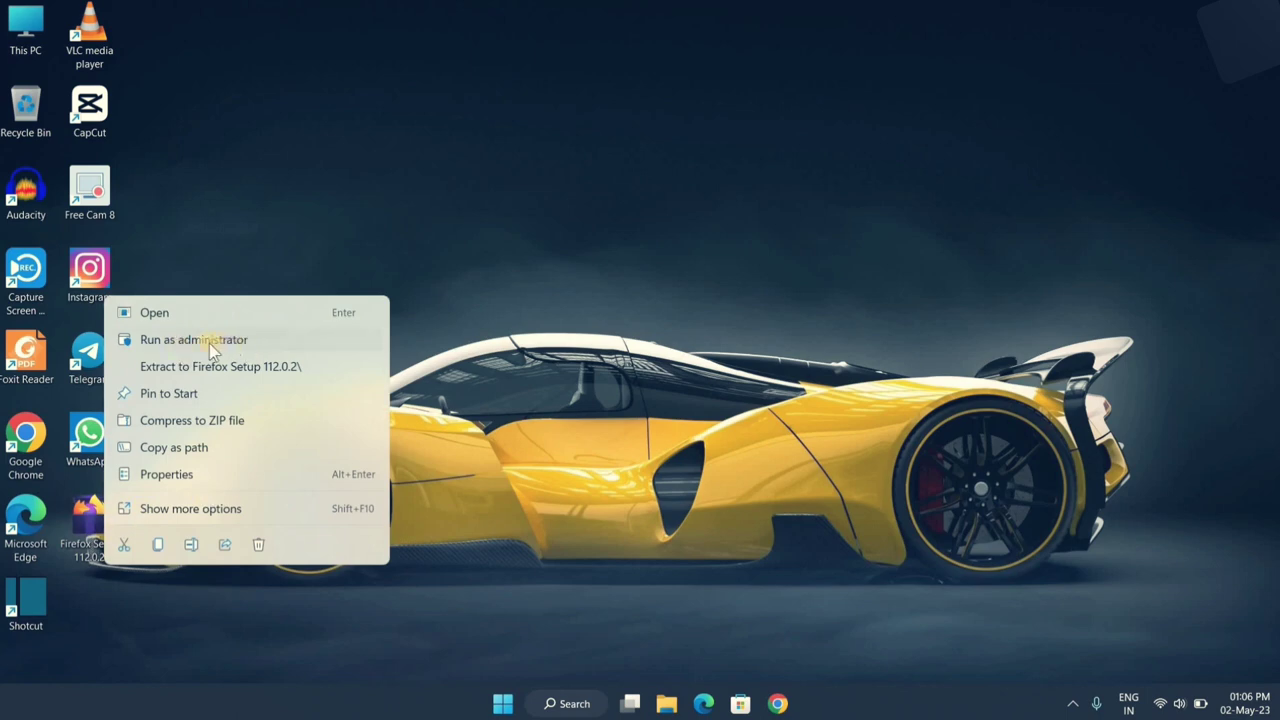
click(209, 343)
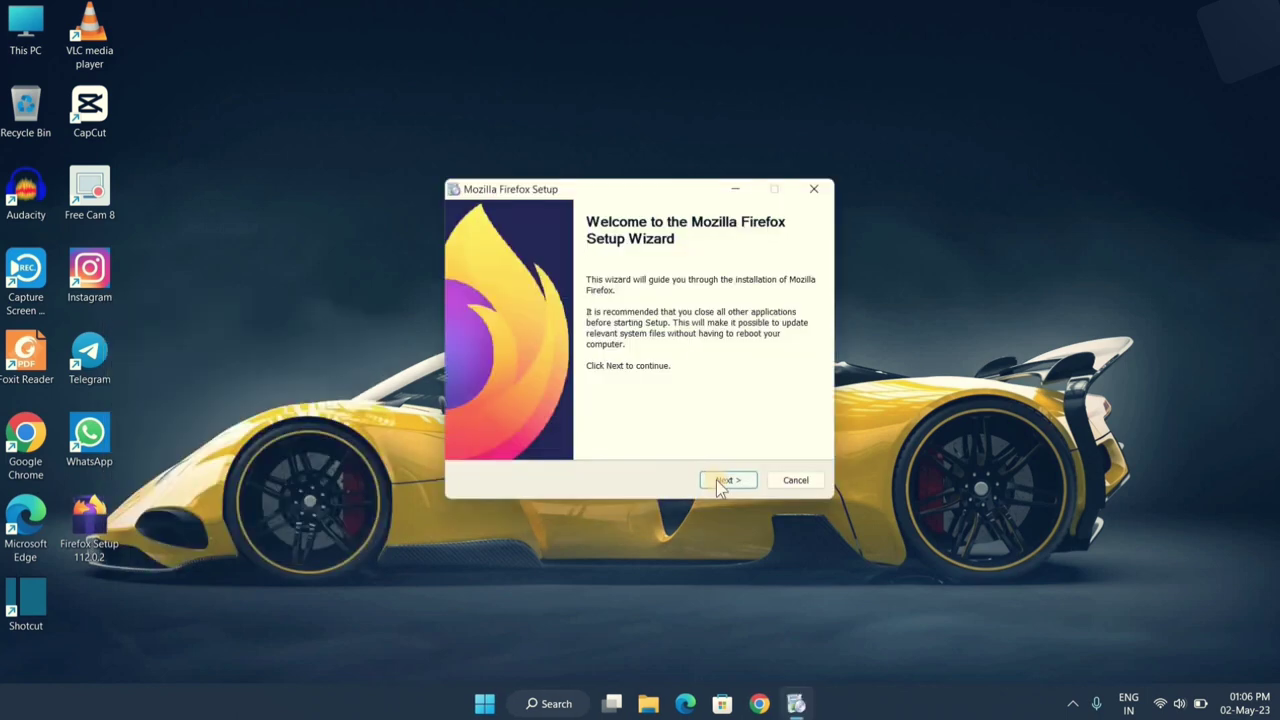
click(720, 481)
click(721, 482)
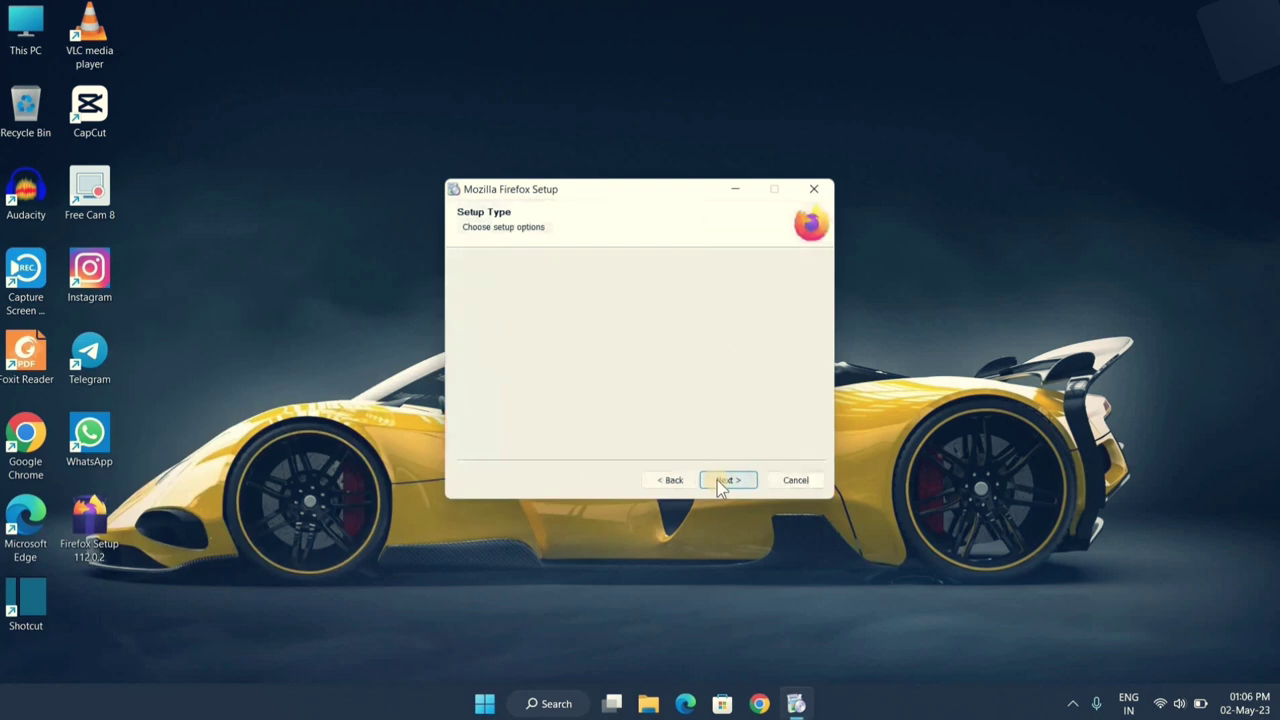
click(726, 482)
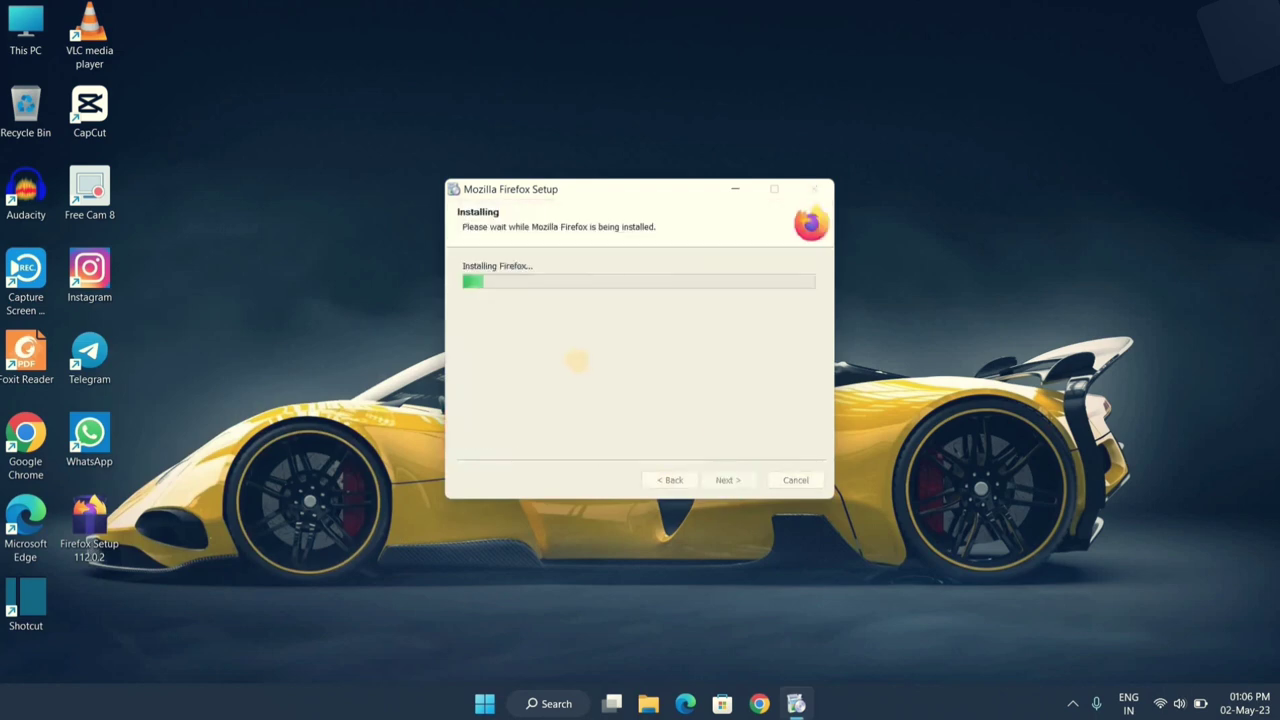